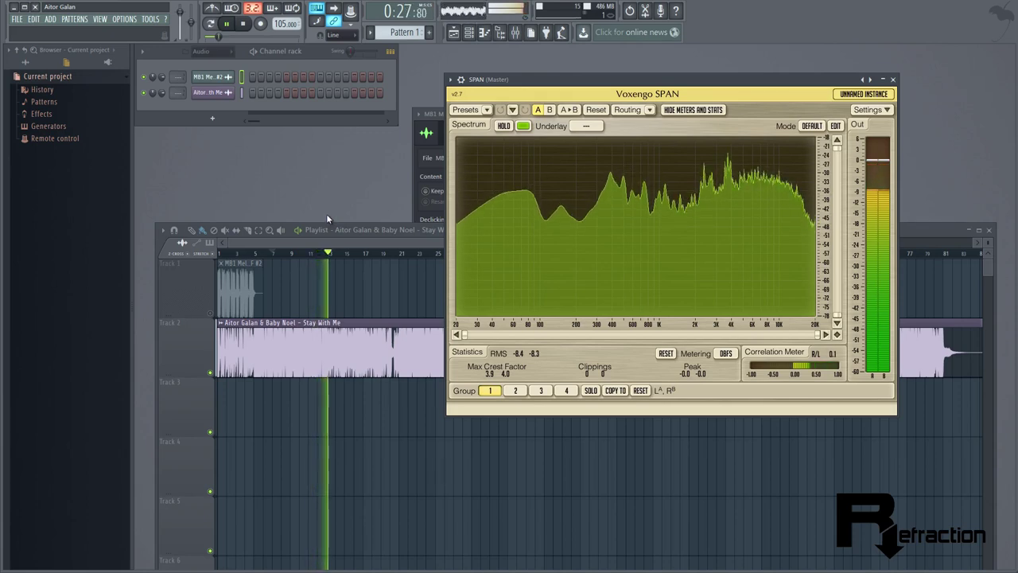
Stop playback and close the Voxengo SPAN analyzer on the master track
{"action": "left_click", "coordinate": [242, 25]}
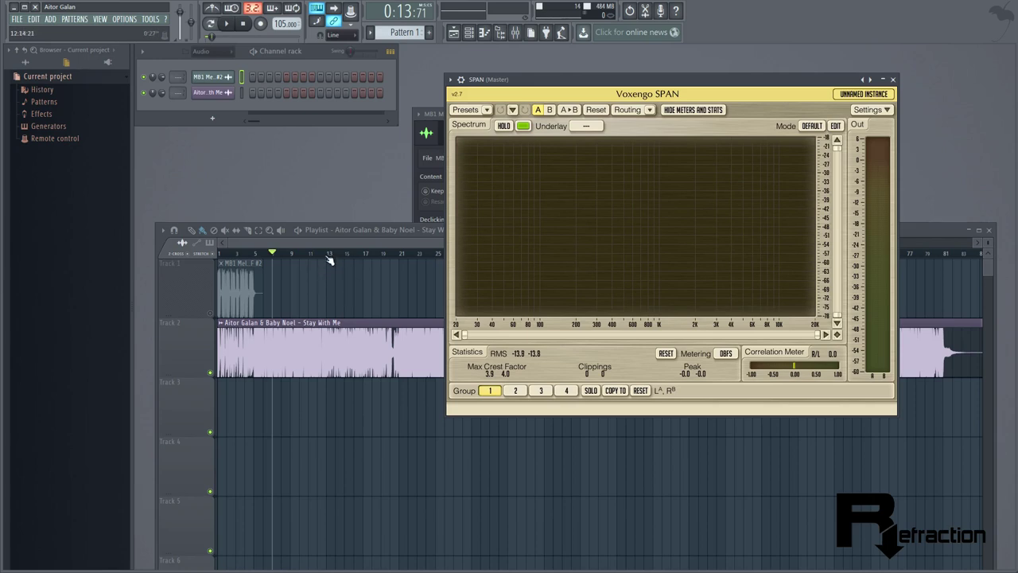
{"action": "left_click", "coordinate": [893, 80]}
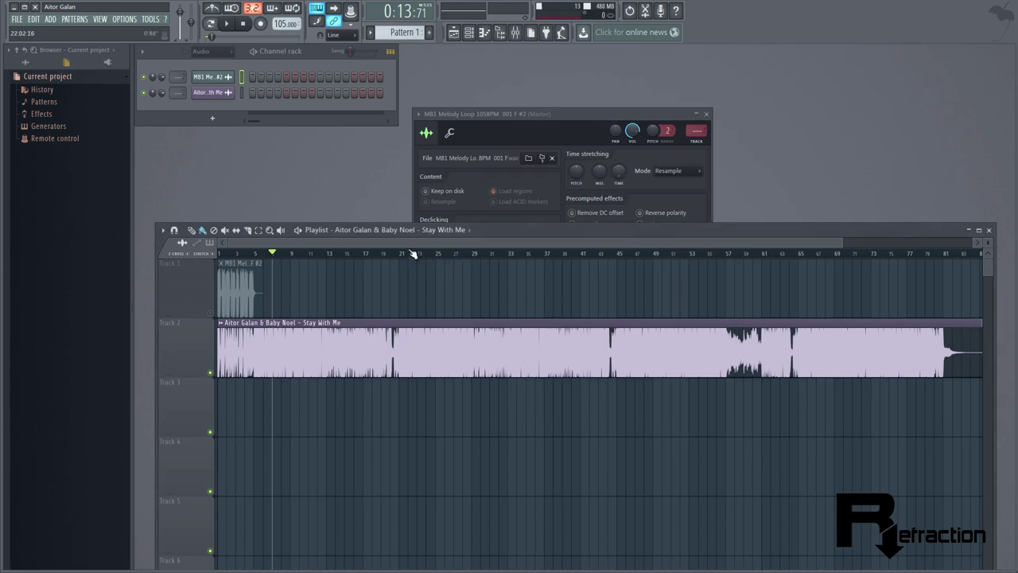
Move the MB1 Melody Loop clip on Track 1 to about the middle of bar 5
{"action": "left_click_drag", "start_coordinate": [506, 229], "coordinate": [504, 192]}
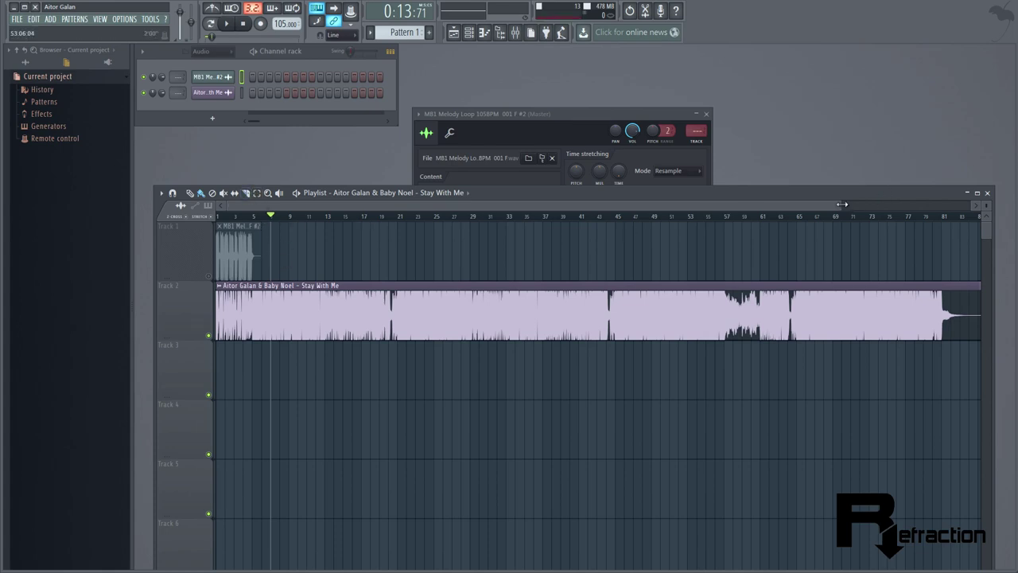
{"action": "left_click_drag", "start_coordinate": [841, 205], "coordinate": [449, 205]}
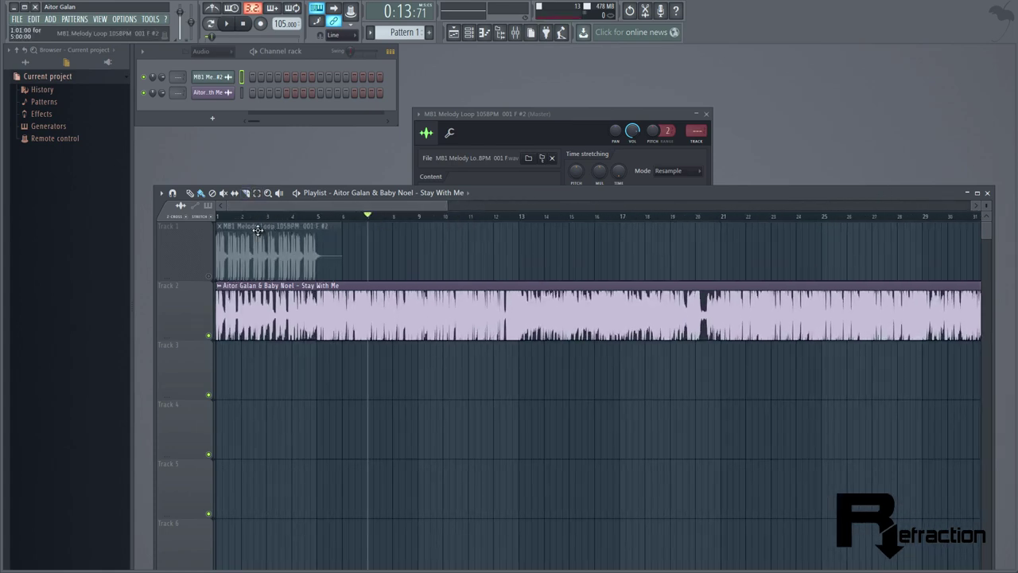
{"action": "left_click_drag", "start_coordinate": [257, 230], "coordinate": [370, 230]}
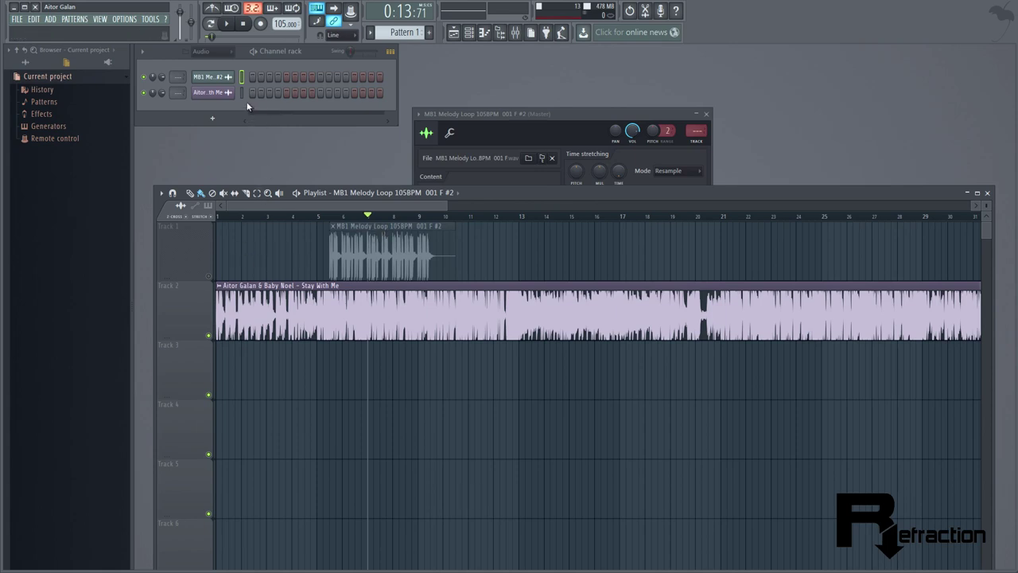
Route both audio channels to mixer track 1 and bring up the mixer with Insert 1's effect slots in view
{"action": "key", "text": "ctrl+l"}
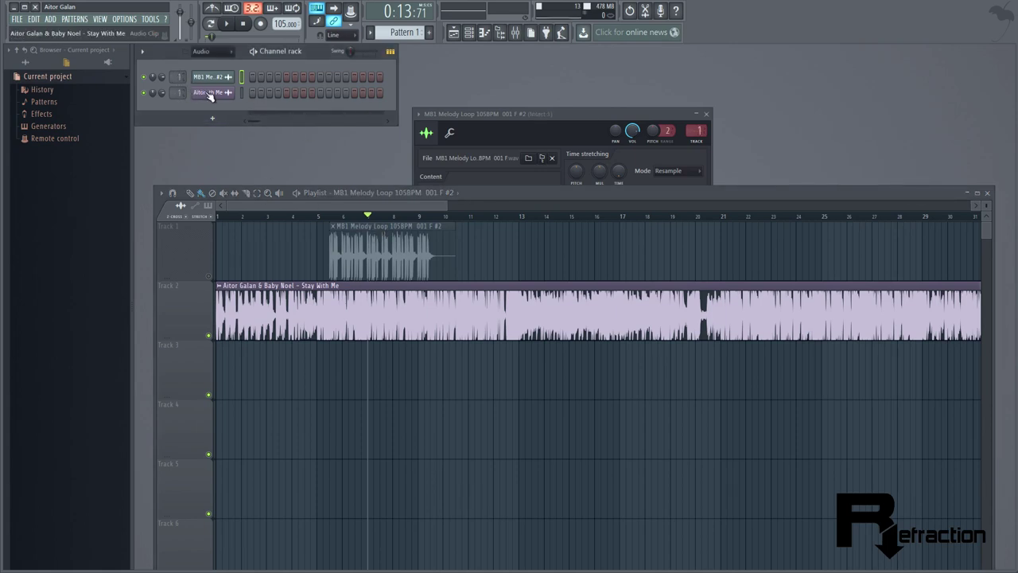
{"action": "left_click", "coordinate": [214, 79]}
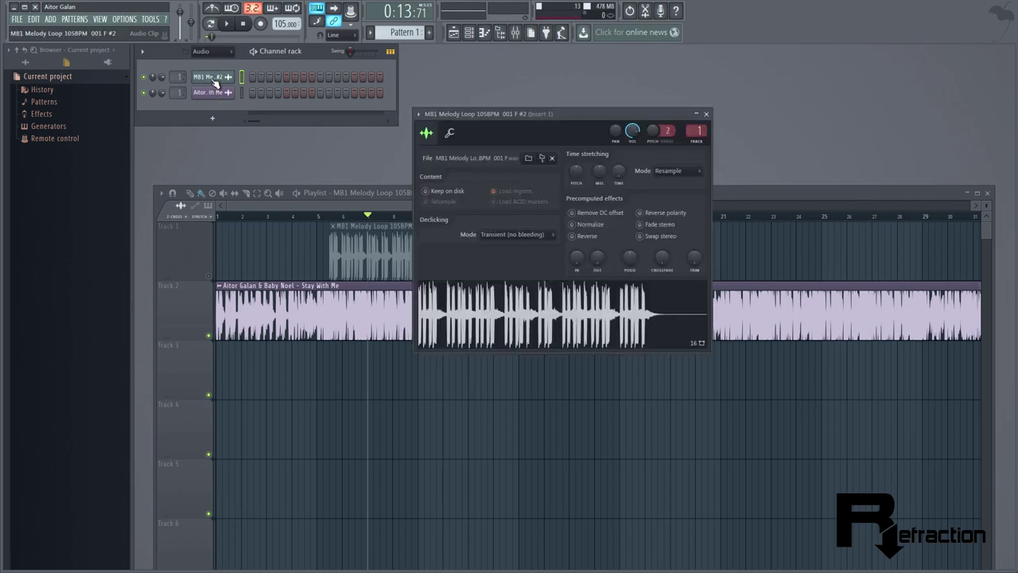
{"action": "double_click", "coordinate": [695, 130]}
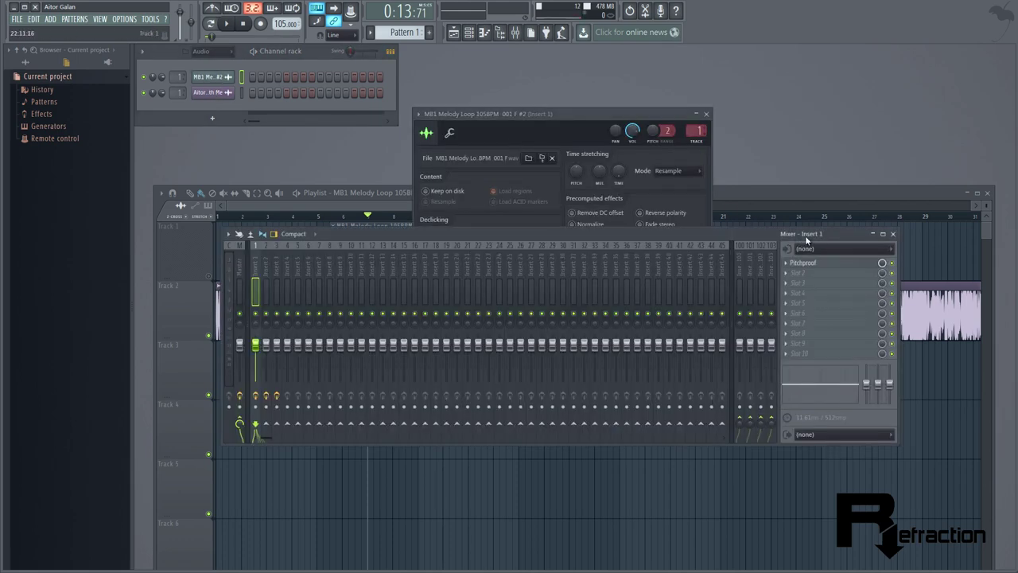
{"action": "left_click_drag", "start_coordinate": [856, 231], "coordinate": [871, 73]}
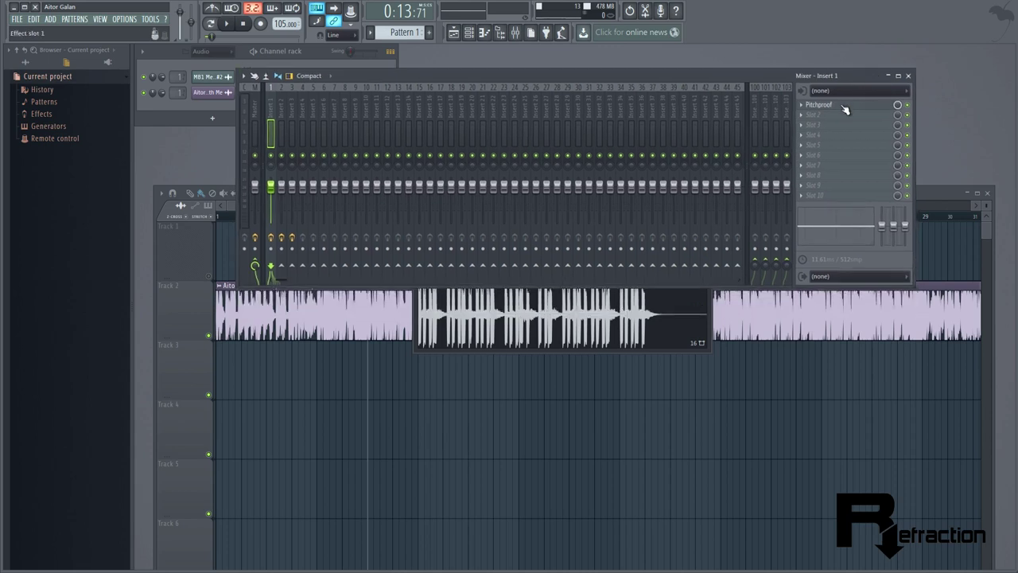
Place the song position early in bar 5 and open the Pitchproof plugin from Insert 1's first effect slot
{"action": "left_click", "coordinate": [943, 193]}
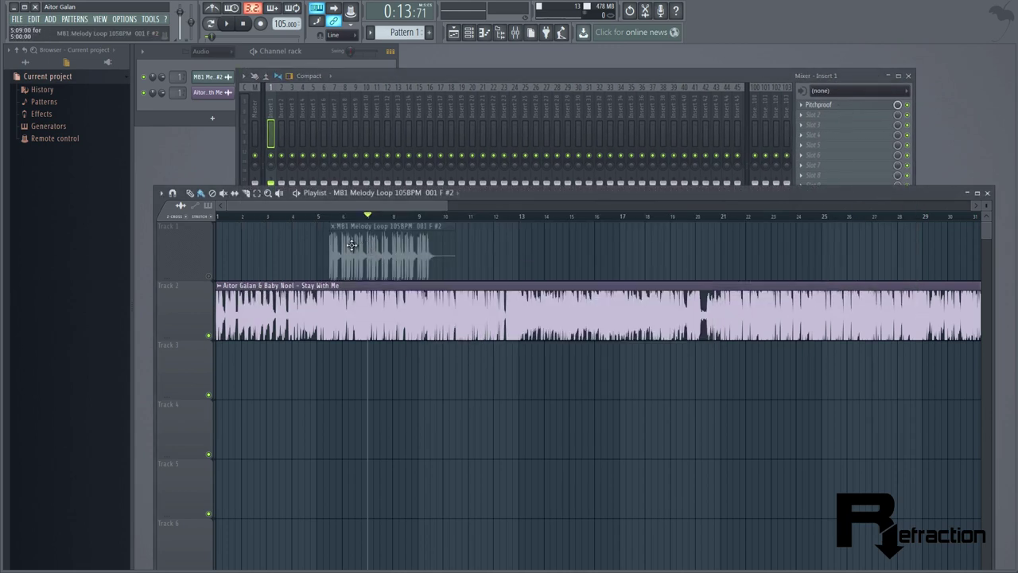
{"action": "left_click", "coordinate": [323, 215]}
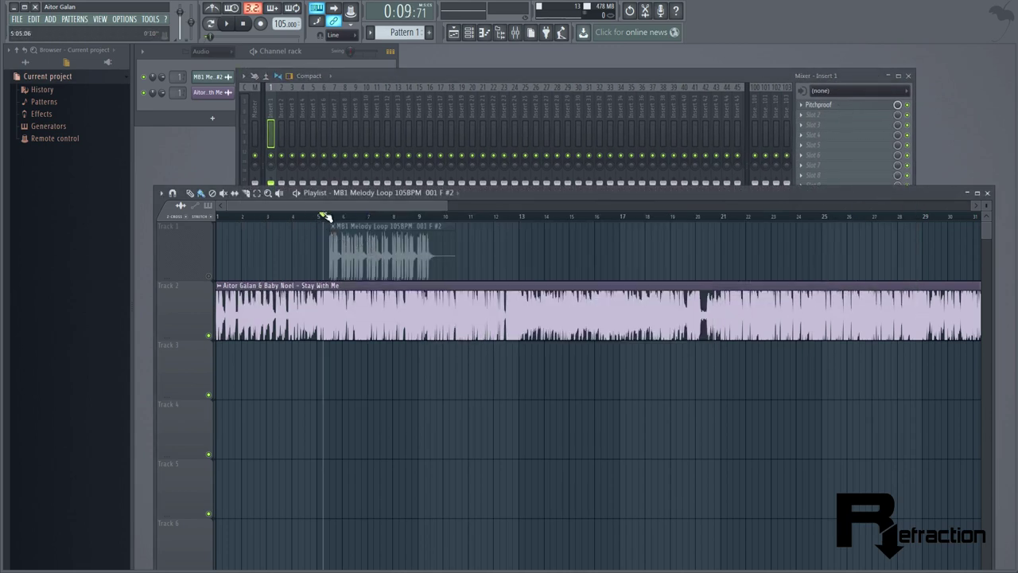
{"action": "left_click", "coordinate": [825, 107]}
{"action": "left_click_drag", "start_coordinate": [421, 164], "coordinate": [730, 106]}
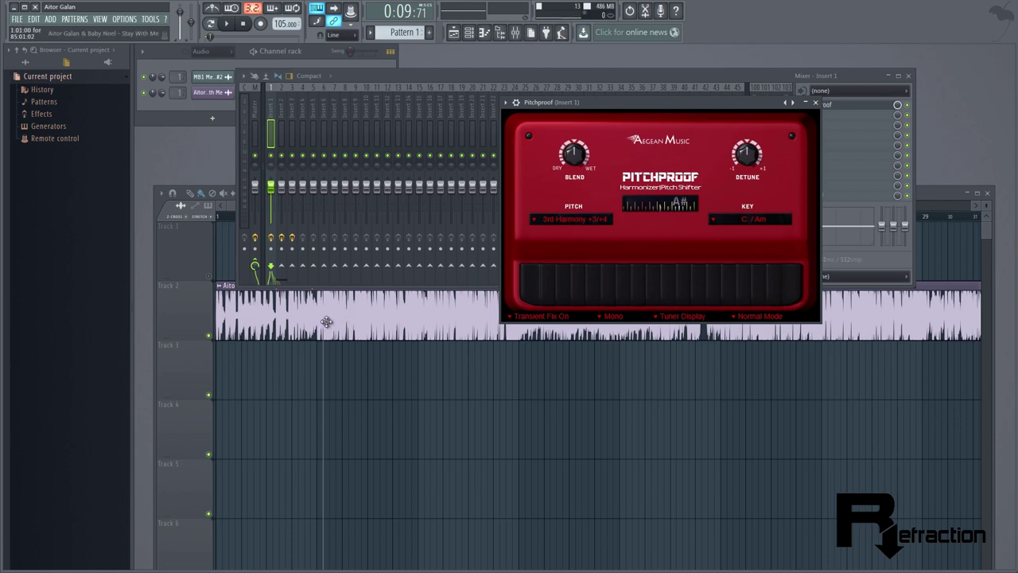
Play the song and audition Pitchproof's pitch settings +1, +2 and 2nd Harmony +2/+1
{"action": "left_click", "coordinate": [601, 222]}
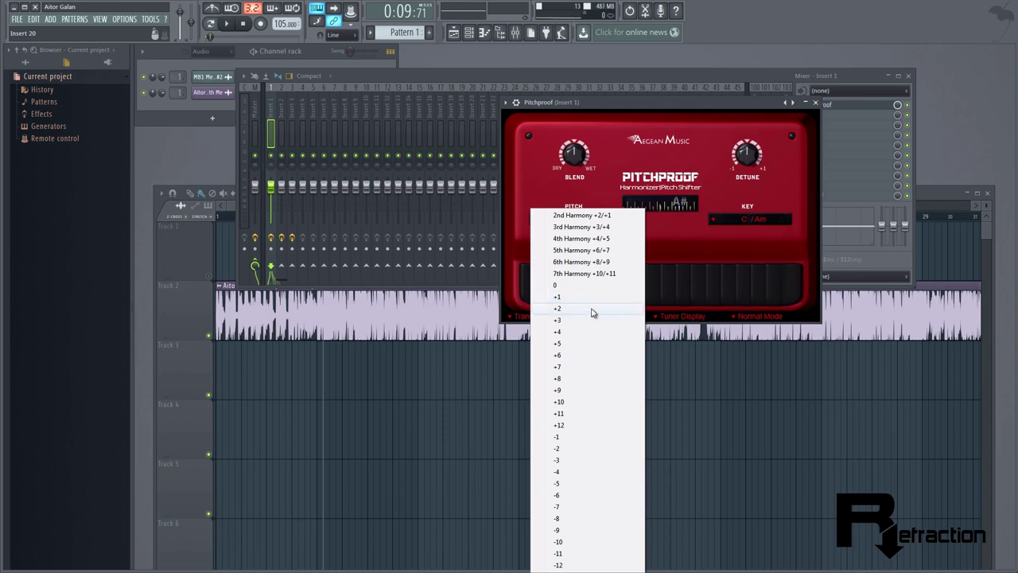
{"action": "left_click", "coordinate": [230, 26]}
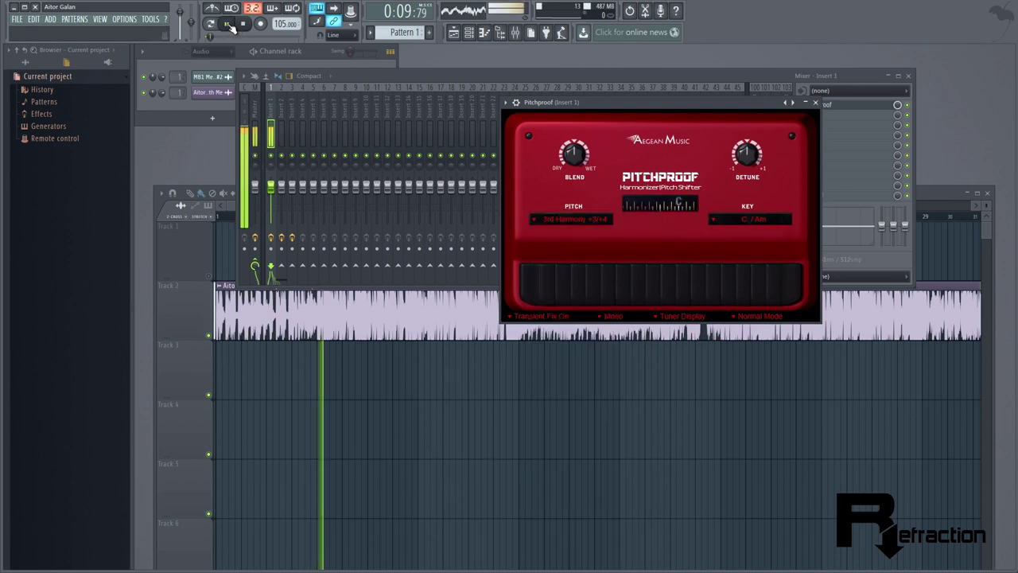
{"action": "left_click", "coordinate": [571, 222]}
{"action": "left_click", "coordinate": [570, 222]}
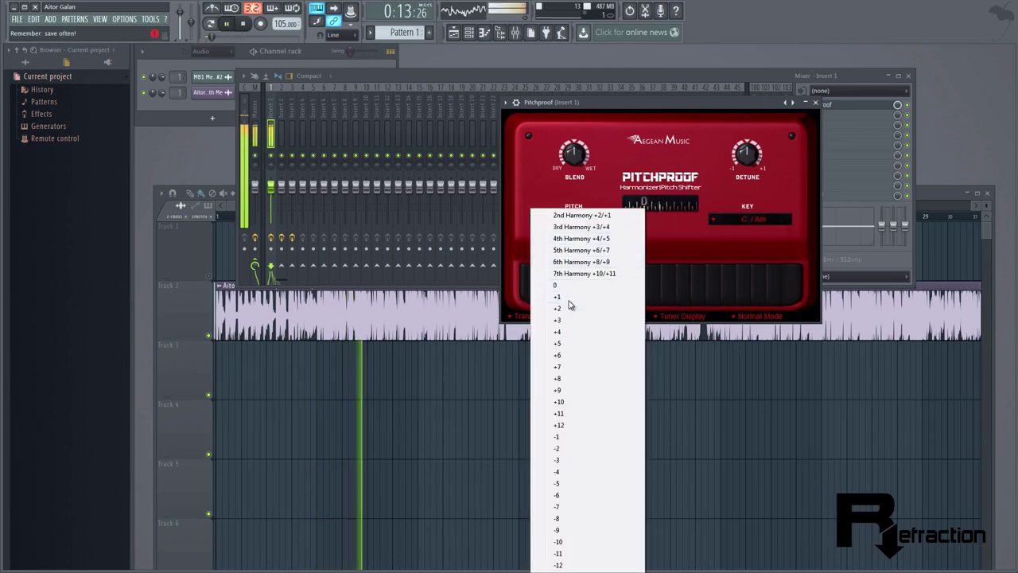
{"action": "left_click", "coordinate": [568, 301]}
{"action": "left_click", "coordinate": [583, 222]}
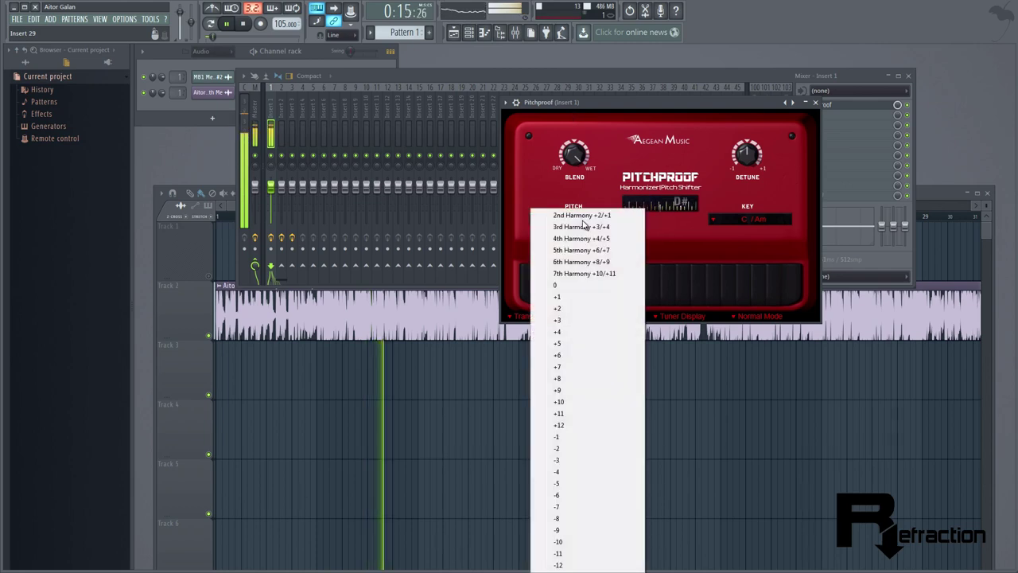
{"action": "left_click", "coordinate": [570, 308]}
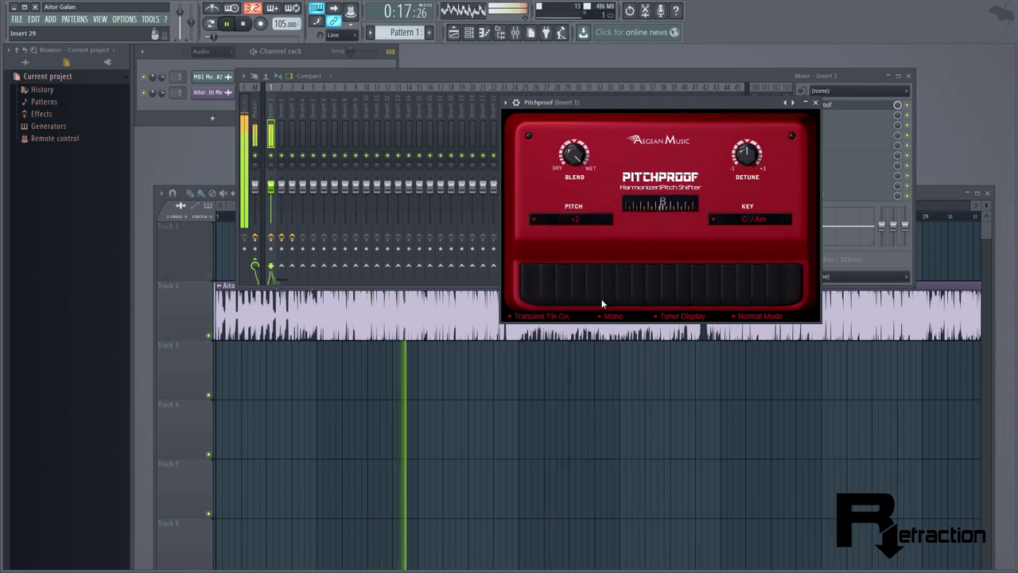
{"action": "left_click", "coordinate": [570, 219]}
{"action": "left_click", "coordinate": [586, 257]}
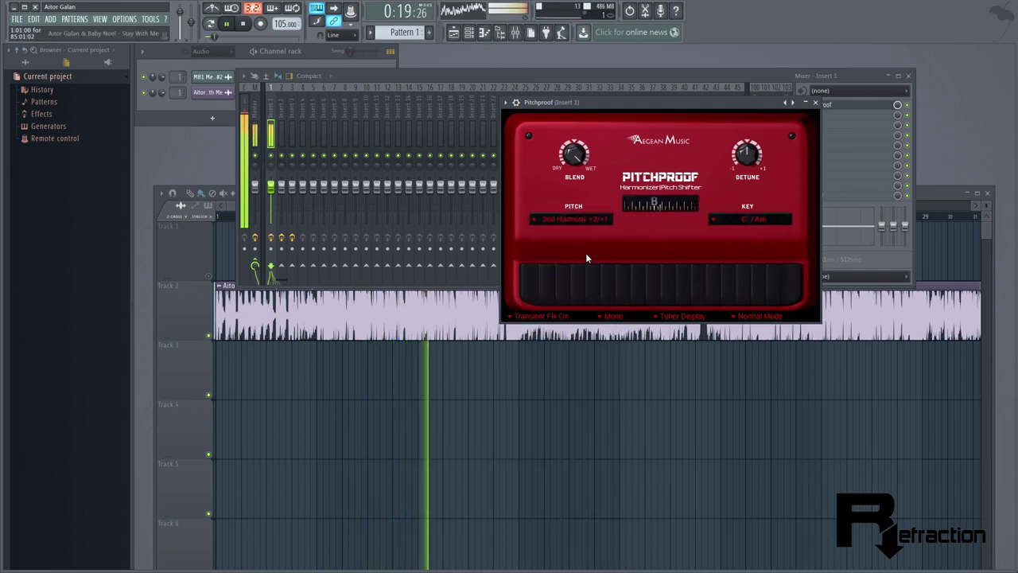
Audition Pitchproof pitch shifts of +12, -1 and a lower negative value during playback, ending on +12
{"action": "left_click", "coordinate": [586, 221]}
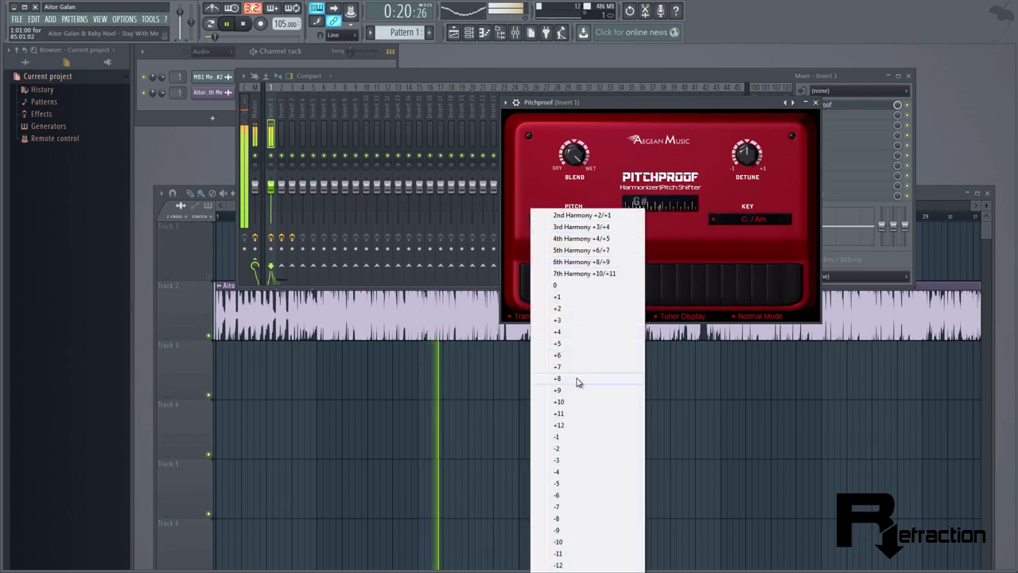
{"action": "left_click", "coordinate": [570, 427]}
{"action": "left_click", "coordinate": [577, 220]}
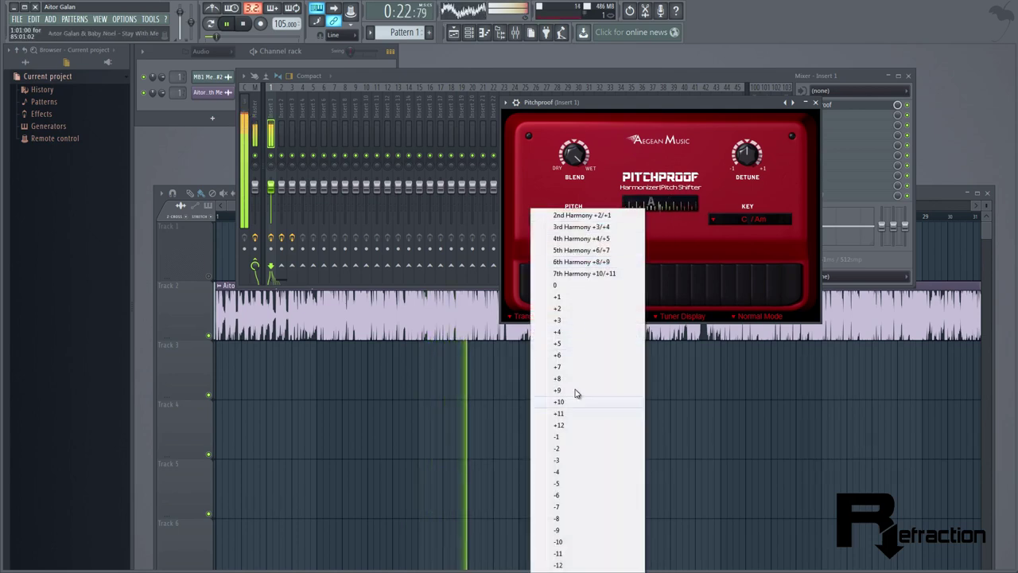
{"action": "left_click", "coordinate": [573, 439]}
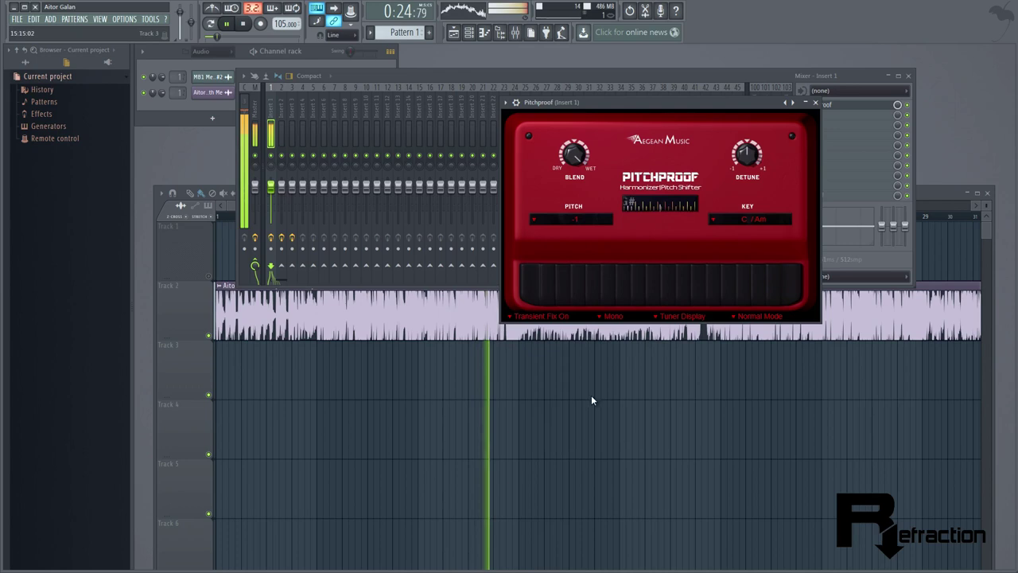
{"action": "left_click", "coordinate": [595, 220]}
{"action": "left_click", "coordinate": [565, 516]}
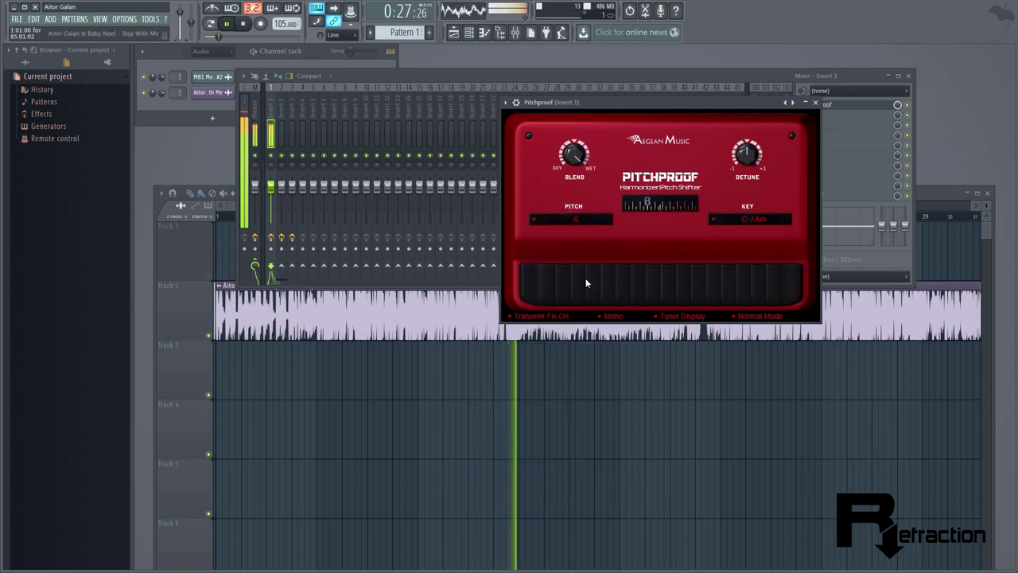
{"action": "left_click", "coordinate": [578, 219]}
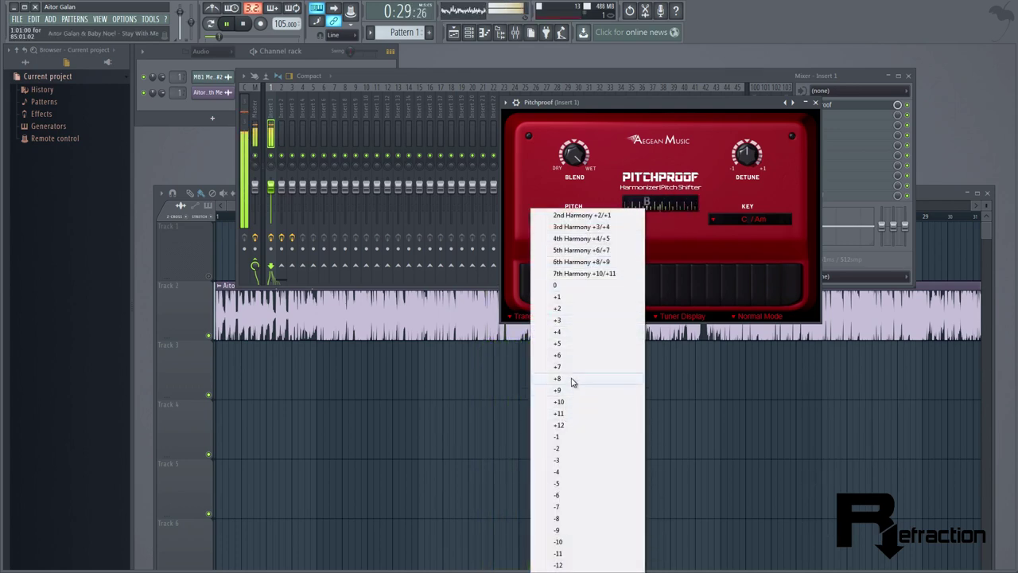
{"action": "left_click", "coordinate": [561, 424]}
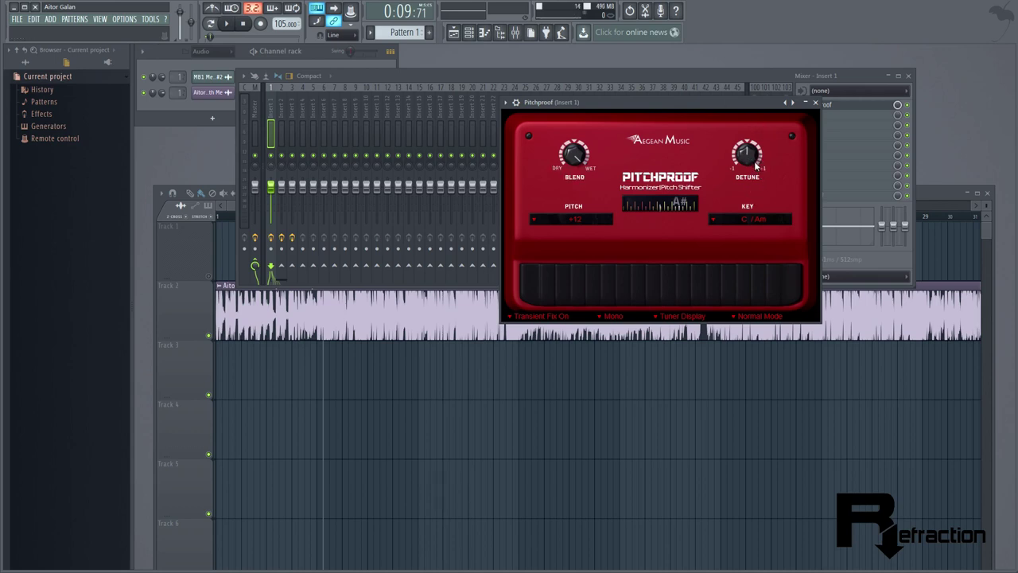
Look through Pitchproof's available keys without changing the key, and close the plugin window
{"action": "left_click", "coordinate": [756, 225]}
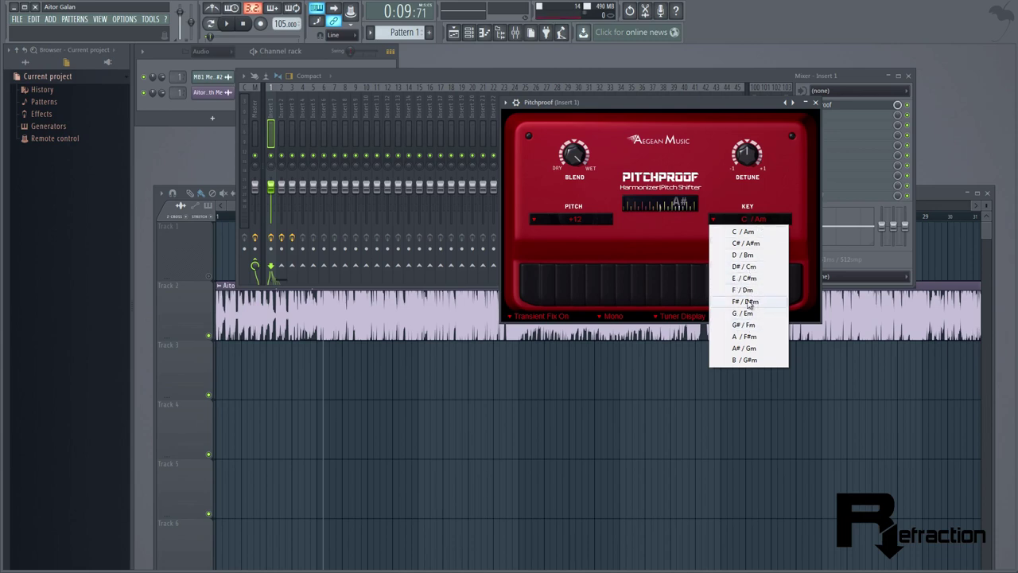
{"action": "left_click", "coordinate": [777, 179]}
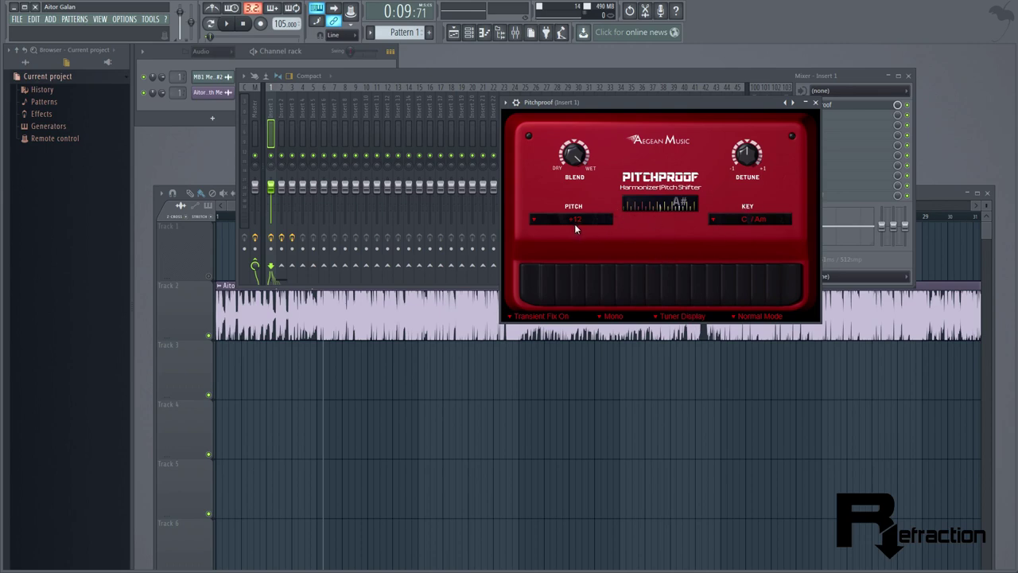
{"action": "left_click", "coordinate": [815, 105]}
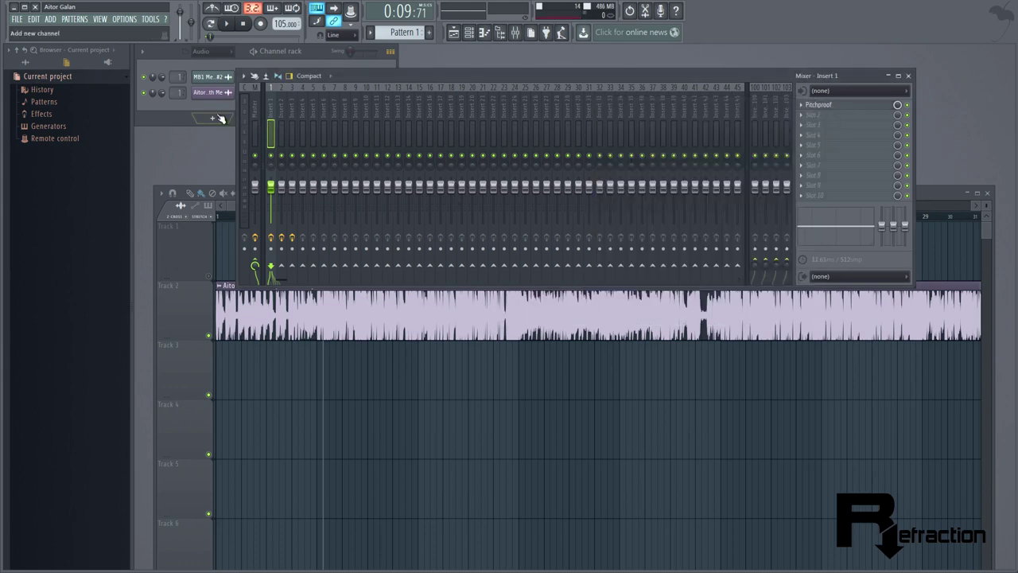
Make Track 1 audible instead of Track 2 and move the MB1 Melody Loop clip to the start of bar 5
{"action": "left_click", "coordinate": [208, 76]}
{"action": "left_click", "coordinate": [213, 337]}
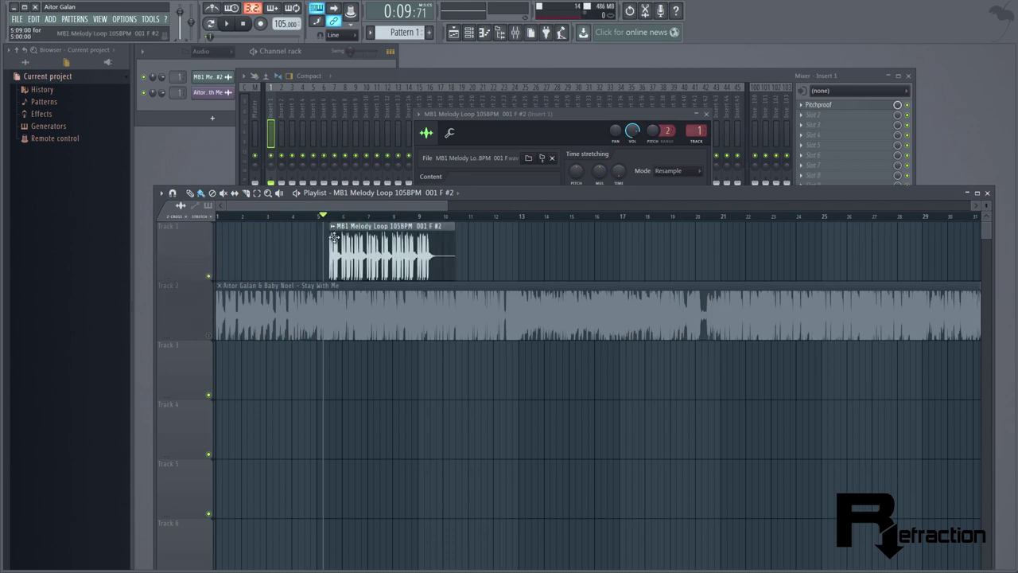
{"action": "left_click_drag", "start_coordinate": [368, 228], "coordinate": [335, 228]}
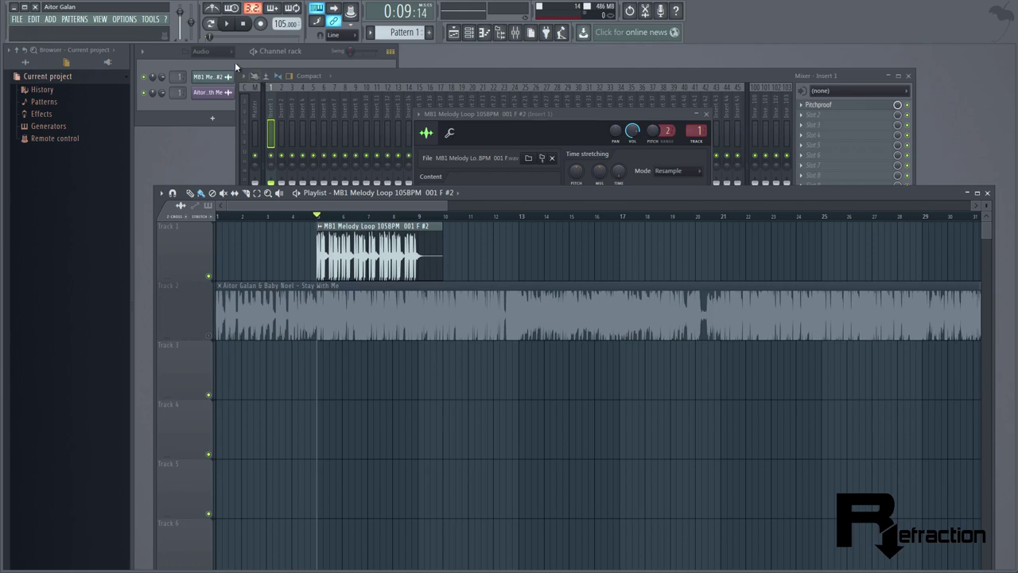
Play the melody loop and set the pitch shift in Insert 1's Pitchproof to +1
{"action": "left_click", "coordinate": [230, 25]}
{"action": "left_click", "coordinate": [686, 168]}
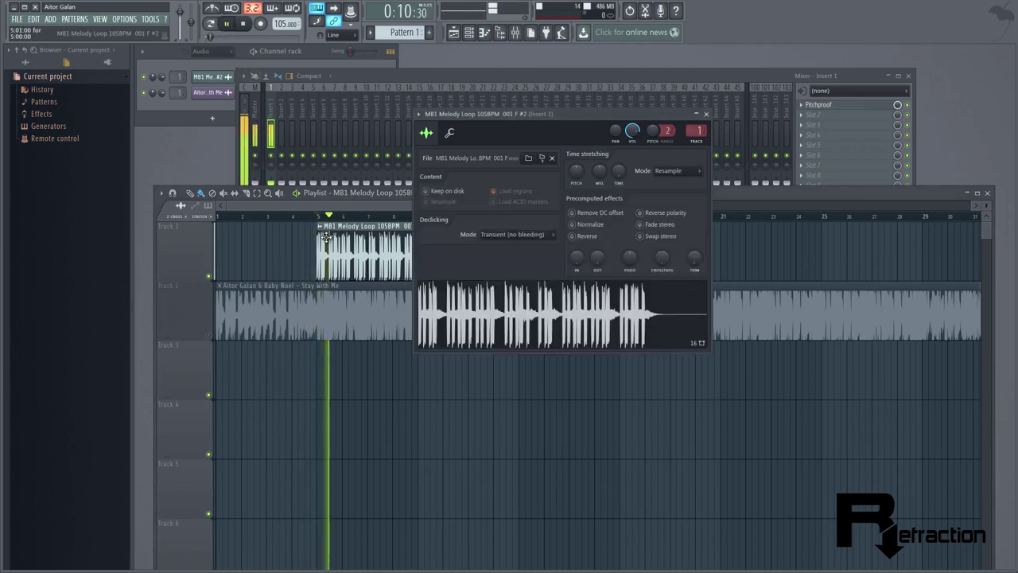
{"action": "left_click", "coordinate": [828, 104]}
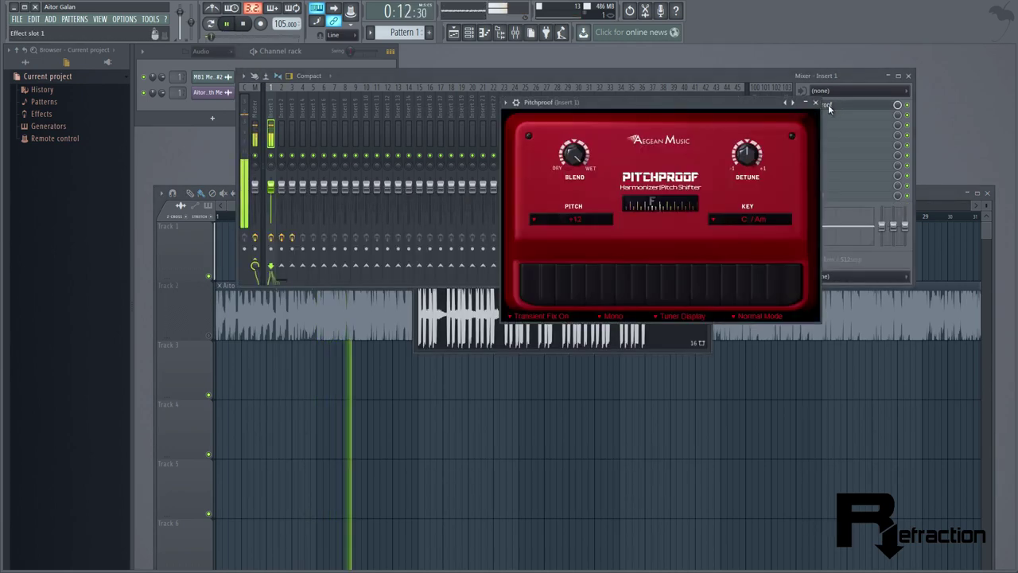
{"action": "left_click", "coordinate": [571, 219]}
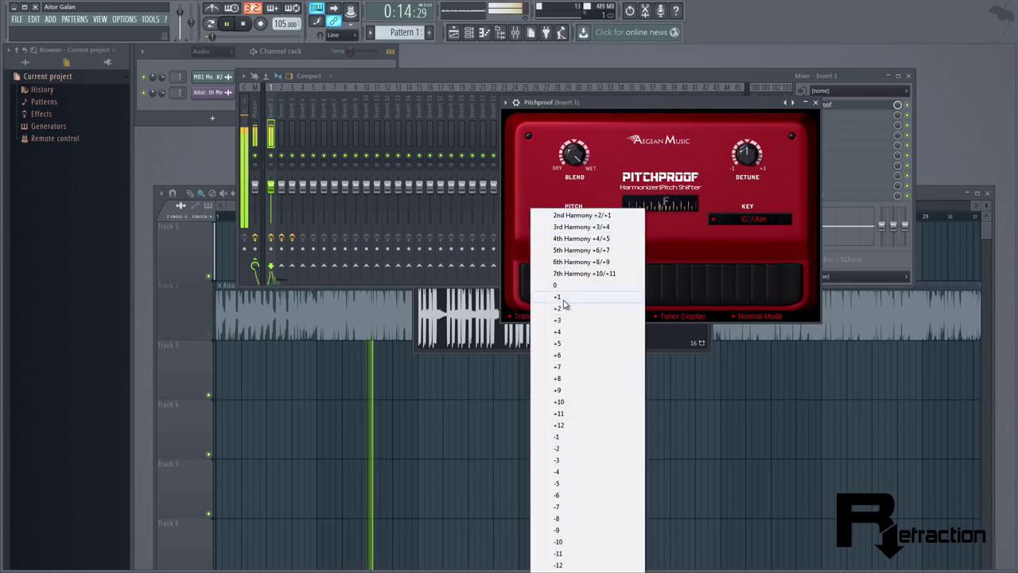
{"action": "left_click", "coordinate": [563, 302]}
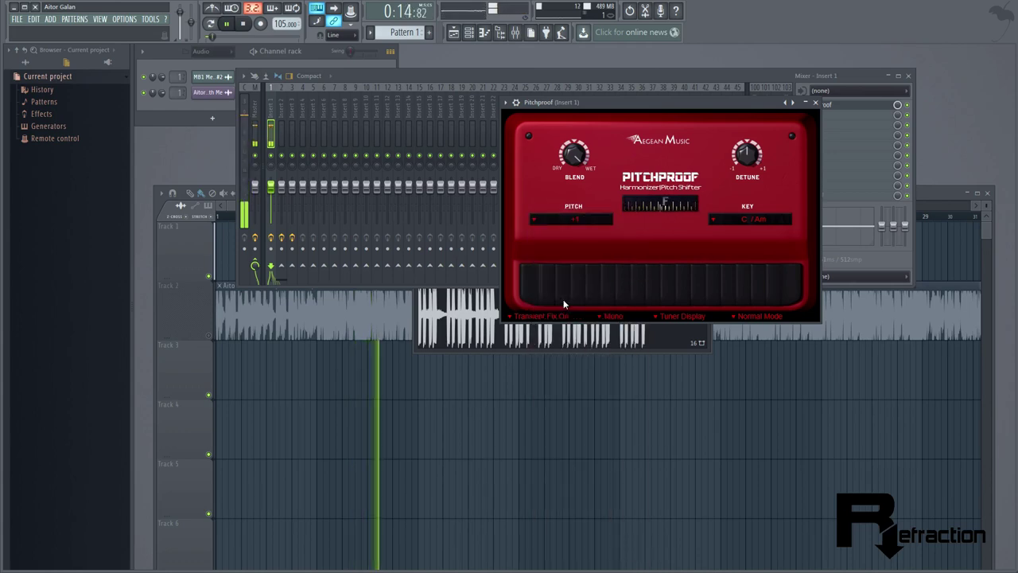
Stop playback and route both audio channels to mixer track 2
{"action": "left_click", "coordinate": [244, 24]}
{"action": "left_click", "coordinate": [224, 220]}
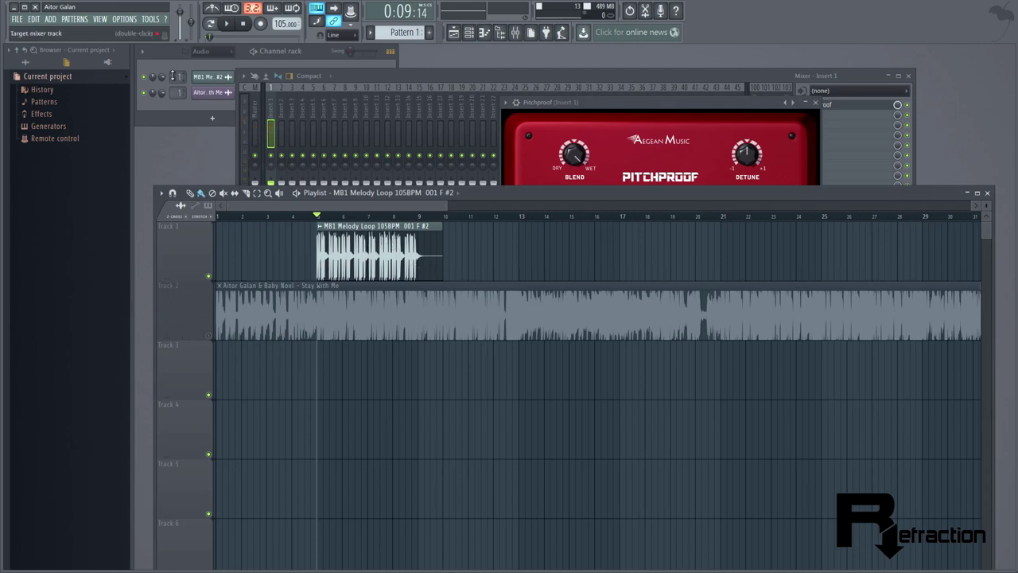
{"action": "left_click_drag", "start_coordinate": [180, 76], "coordinate": [180, 70]}
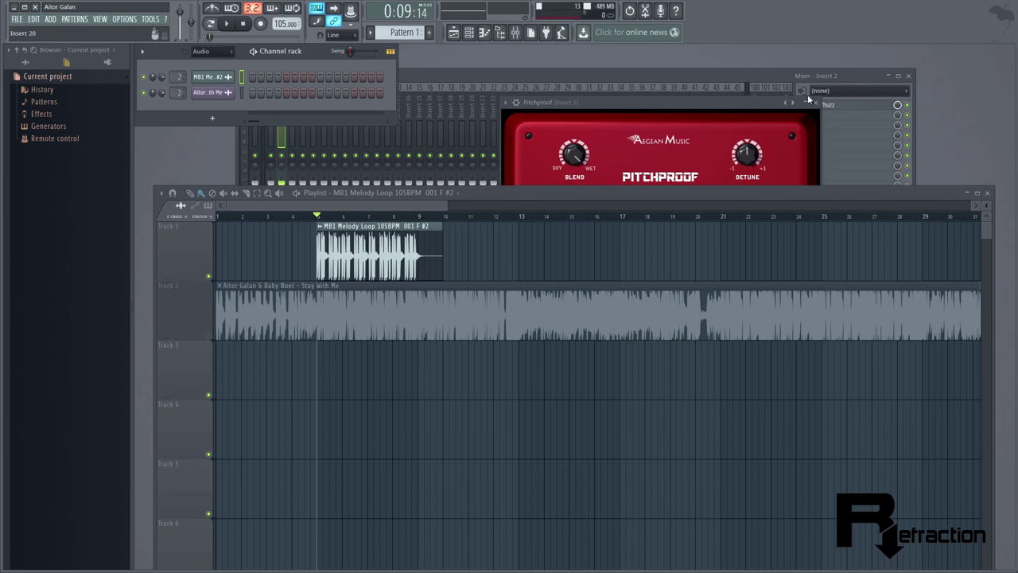
Open PhreePhuzz on mixer Insert 2 and position its window above the playlist without covering the clips
{"action": "left_click_drag", "start_coordinate": [864, 76], "coordinate": [878, 72]}
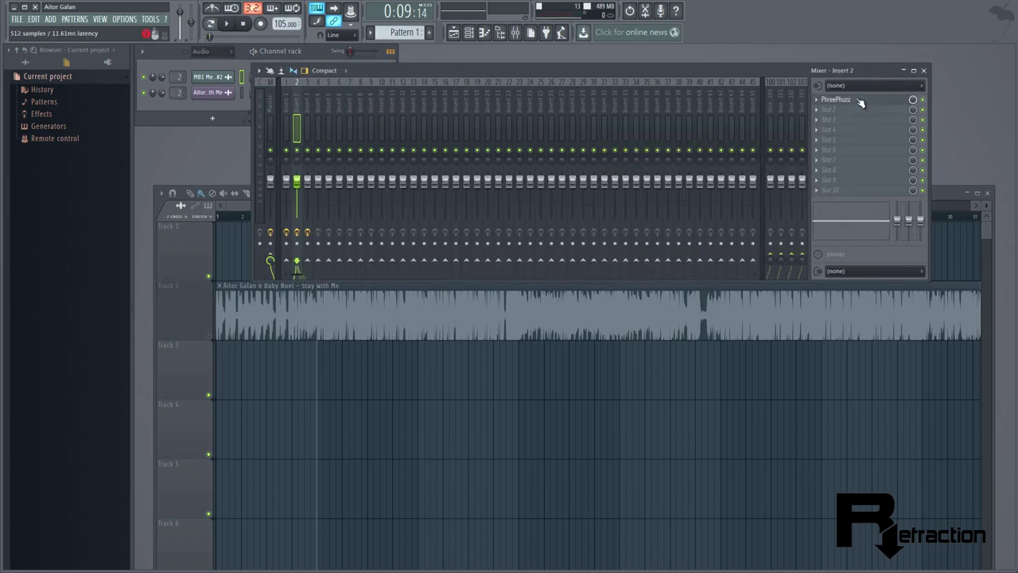
{"action": "left_click", "coordinate": [859, 101]}
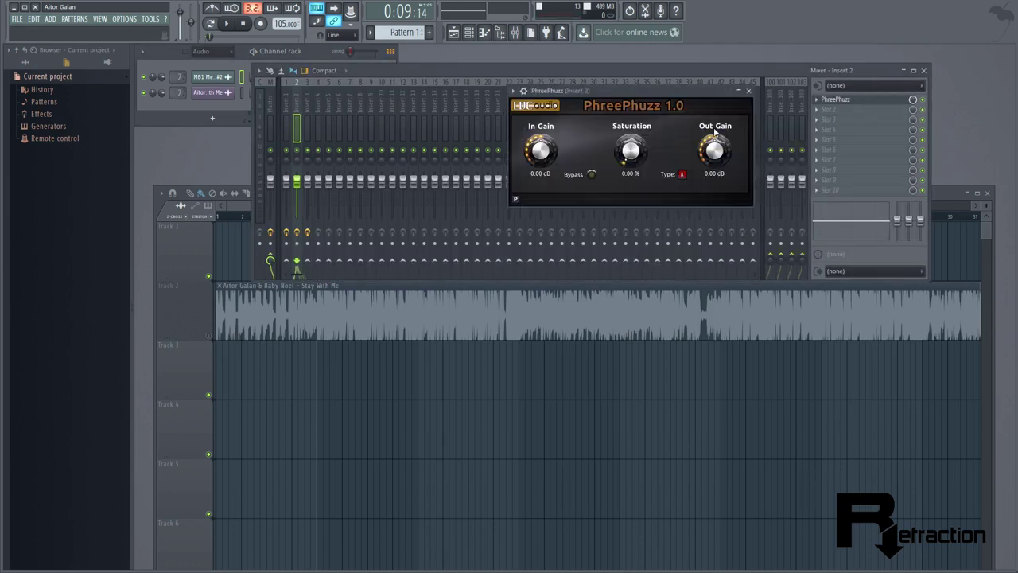
{"action": "left_click_drag", "start_coordinate": [649, 89], "coordinate": [889, 93]}
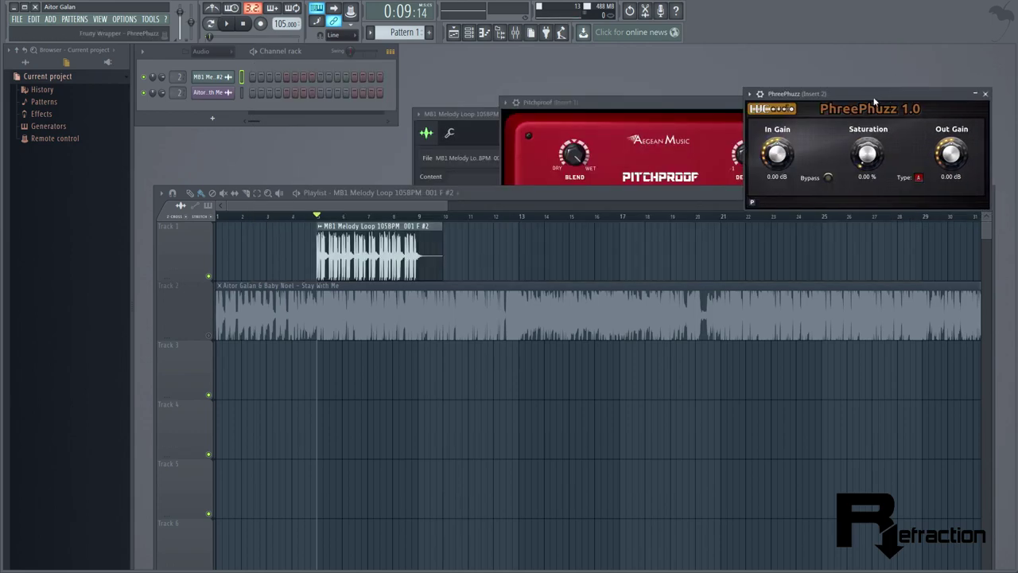
{"action": "left_click_drag", "start_coordinate": [891, 93], "coordinate": [669, 89]}
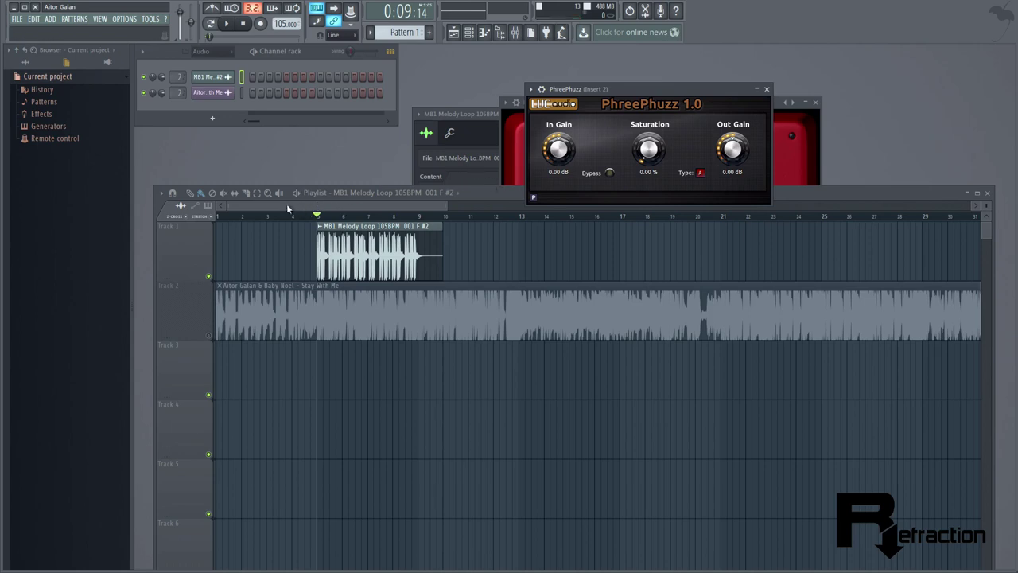
Play the melody loop and set PhreePhuzz's saturation to 100% and its out gain to 4.24 dB
{"action": "left_click", "coordinate": [226, 24]}
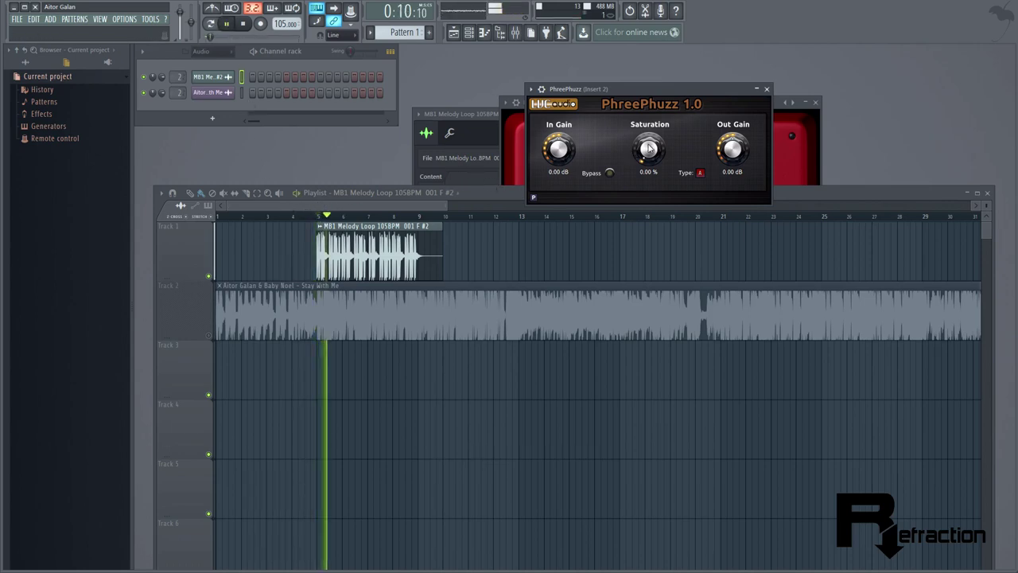
{"action": "left_click_drag", "start_coordinate": [649, 149], "coordinate": [626, 1]}
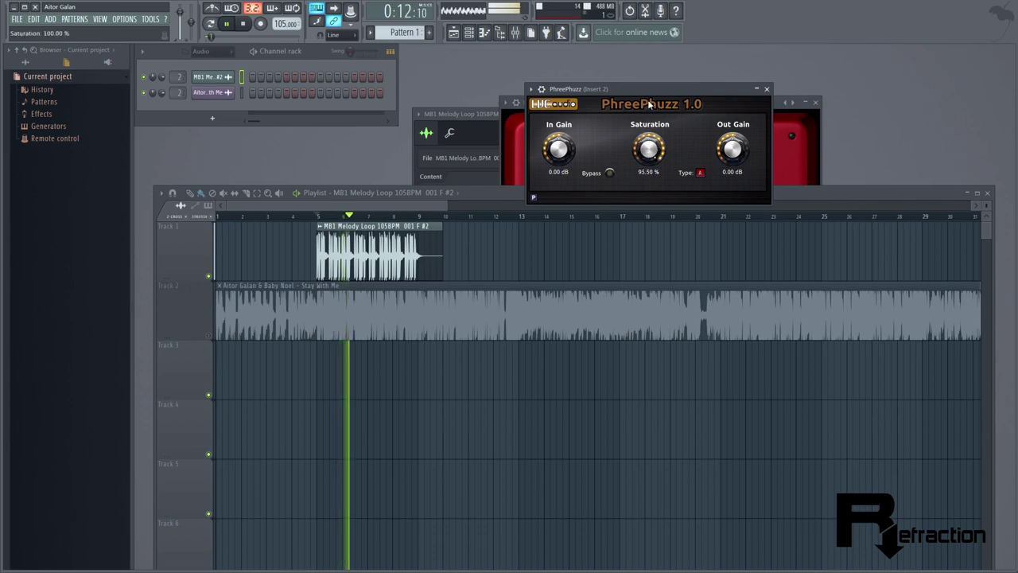
{"action": "left_click_drag", "start_coordinate": [740, 159], "coordinate": [735, 145]}
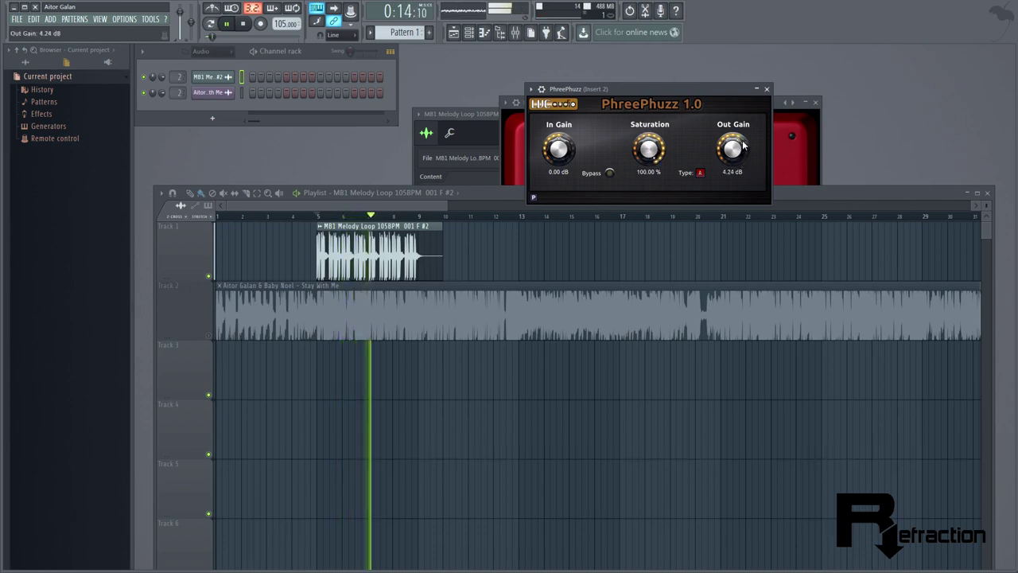
Switch PhreePhuzz to type B, set saturation to 78.05% and out gain to -0.73 dB, and stop playback
{"action": "left_click", "coordinate": [703, 175]}
{"action": "left_click_drag", "start_coordinate": [649, 149], "coordinate": [713, 210]}
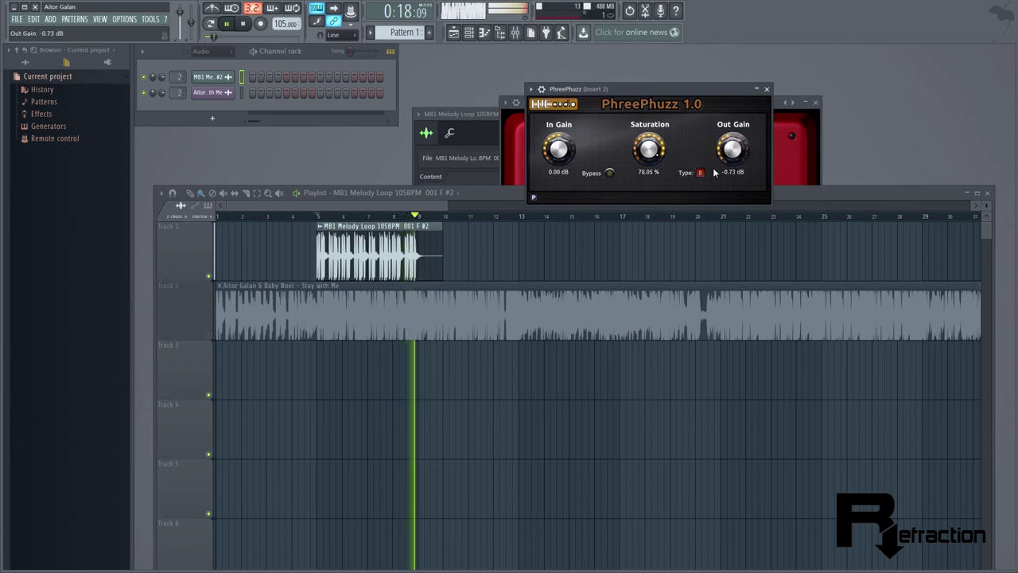
{"action": "left_click", "coordinate": [248, 24]}
Switch PhreePhuzz to type C, replay the loop, and set saturation to 100% and out gain to 3.22 dB
{"action": "left_click", "coordinate": [700, 173]}
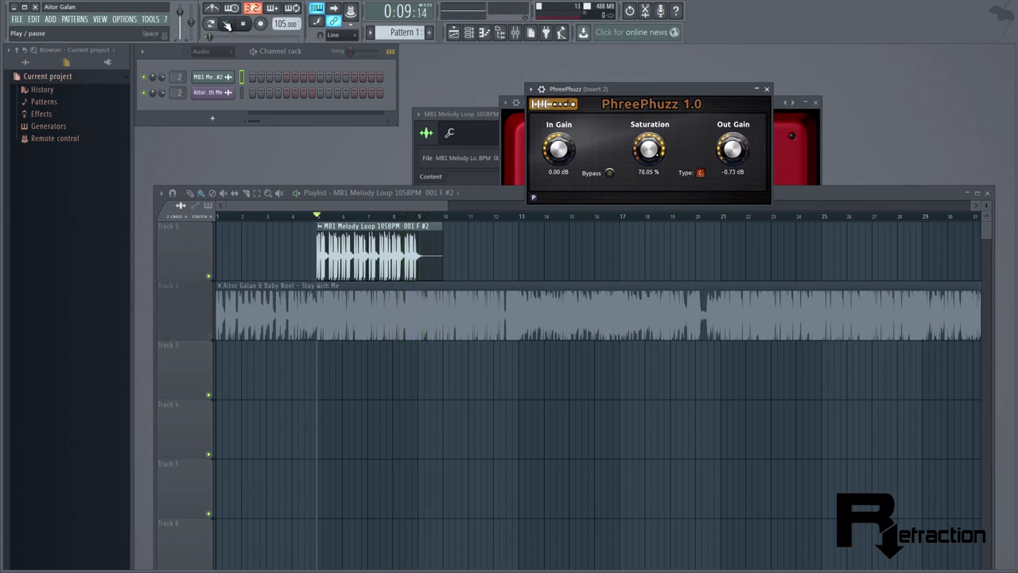
{"action": "key", "text": "space"}
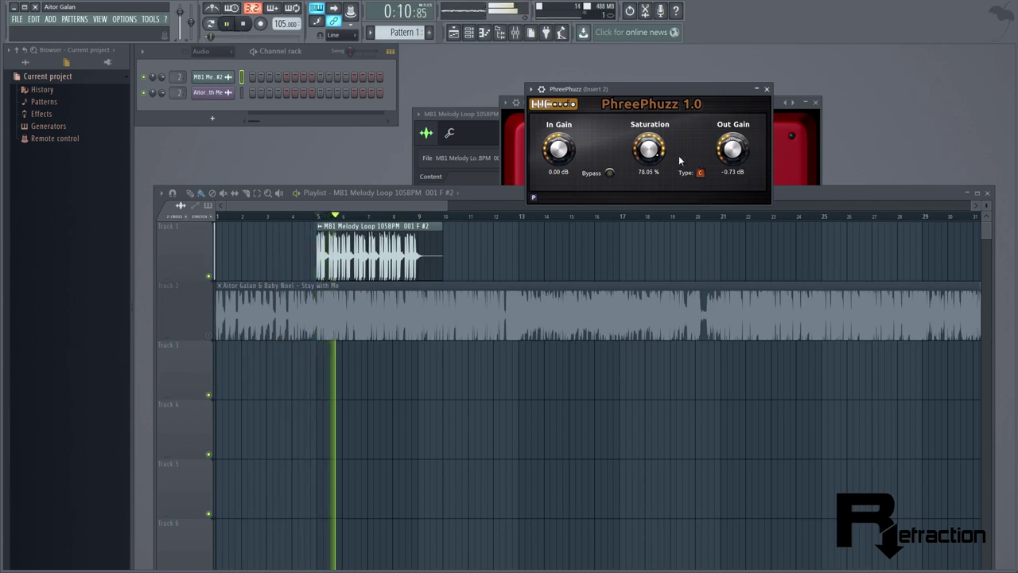
{"action": "left_click_drag", "start_coordinate": [649, 150], "coordinate": [648, 120]}
{"action": "left_click_drag", "start_coordinate": [731, 150], "coordinate": [731, 140]}
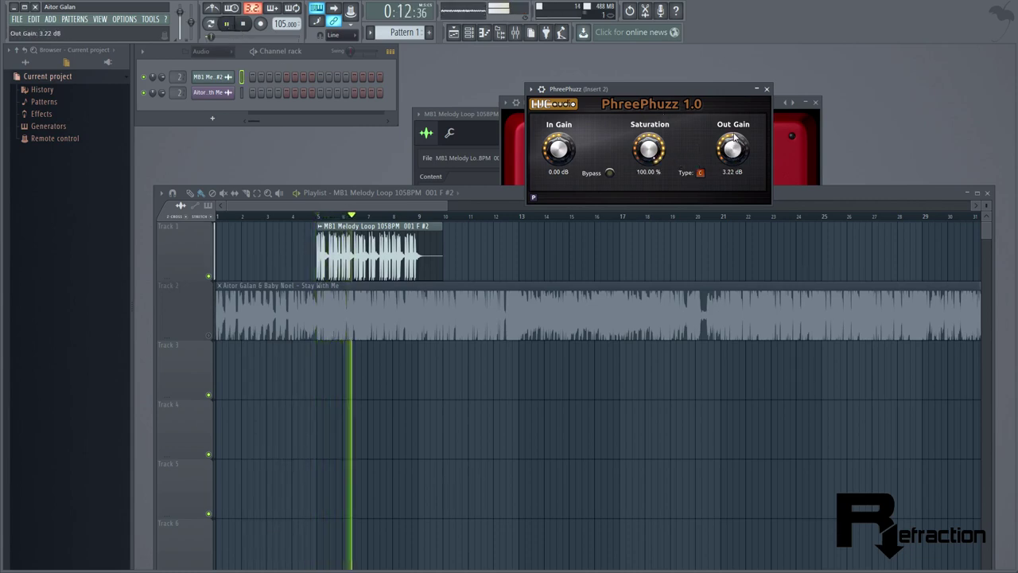
Cycle PhreePhuzz's distortion type round to B and stop playback
{"action": "left_click", "coordinate": [701, 173]}
{"action": "left_click", "coordinate": [703, 174]}
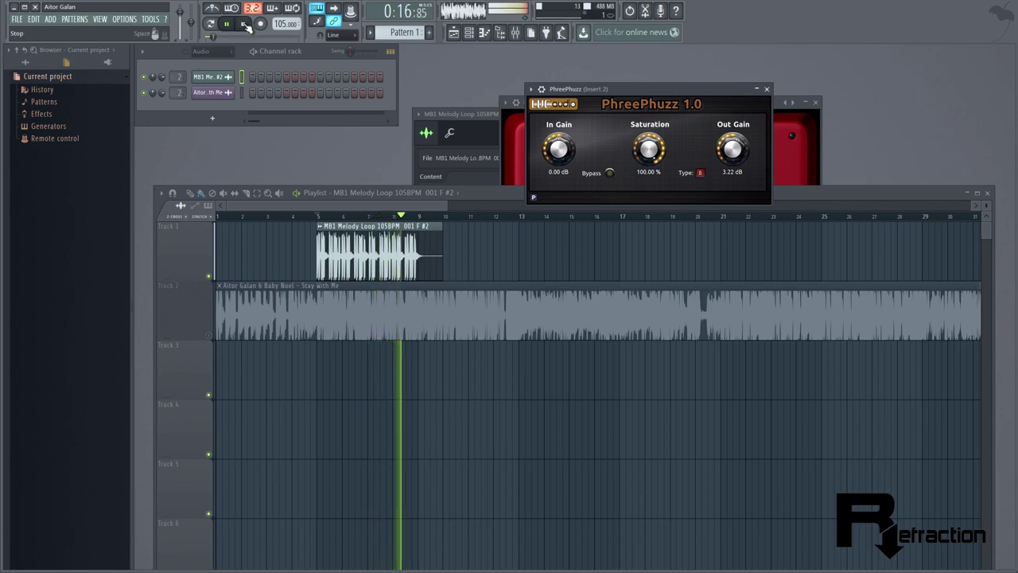
{"action": "key", "text": "space"}
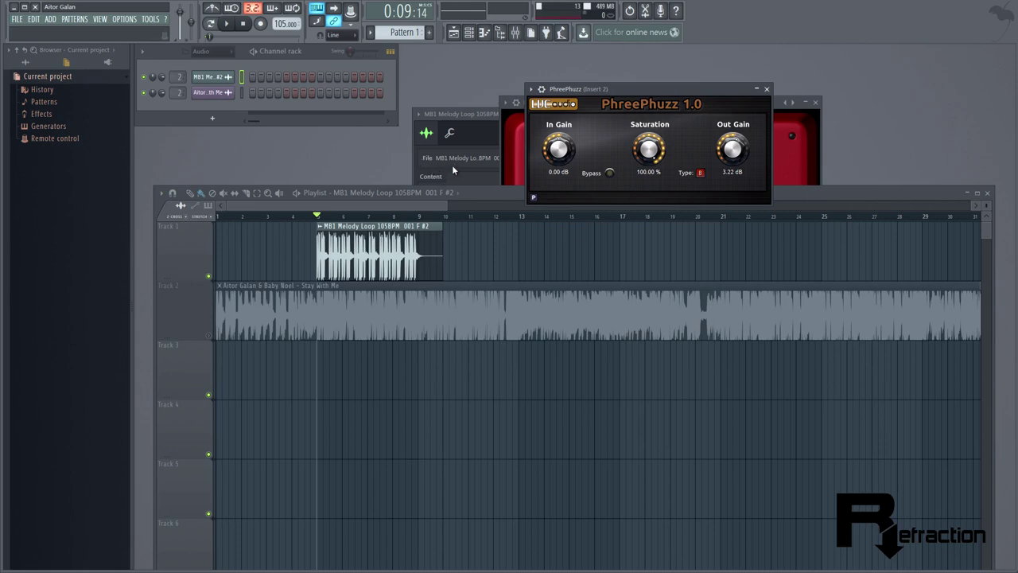
Close the PhreePhuzz and Pitchproof plugin windows
{"action": "left_click", "coordinate": [766, 88]}
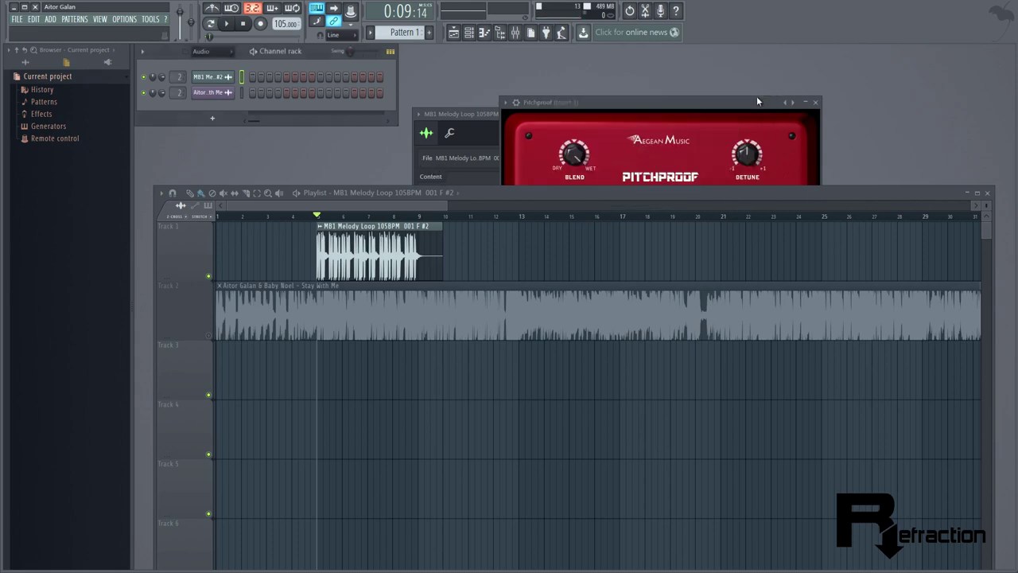
{"action": "left_click", "coordinate": [756, 101]}
{"action": "left_click", "coordinate": [818, 102]}
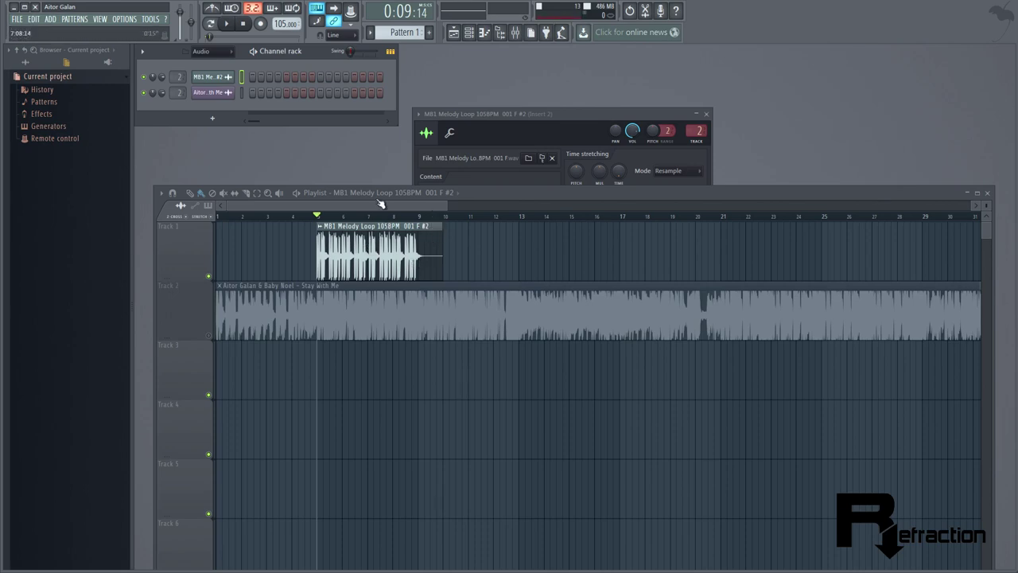
Route the MB1 Melody Loop channel to mixer track 3 and reposition the mixer window
{"action": "scroll", "coordinate": [689, 129], "scroll_direction": "up", "scroll_amount": 1}
{"action": "left_click", "coordinate": [687, 131]}
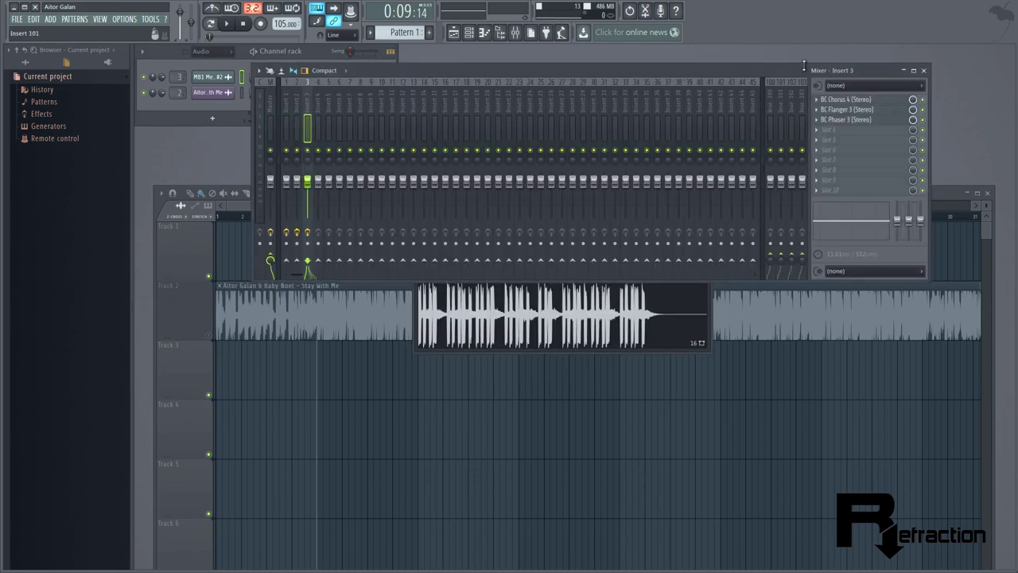
{"action": "left_click_drag", "start_coordinate": [804, 68], "coordinate": [777, 98]}
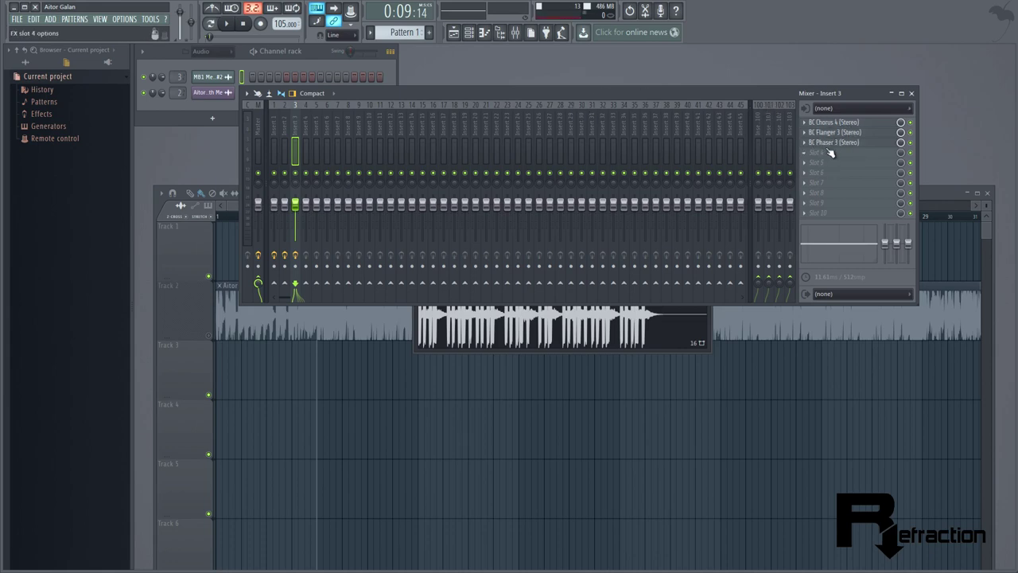
Open BC Chorus 4, BC Flanger 3 and BC Phaser 3 on Insert 3 to view their controls, and close the mixer
{"action": "left_click", "coordinate": [833, 123]}
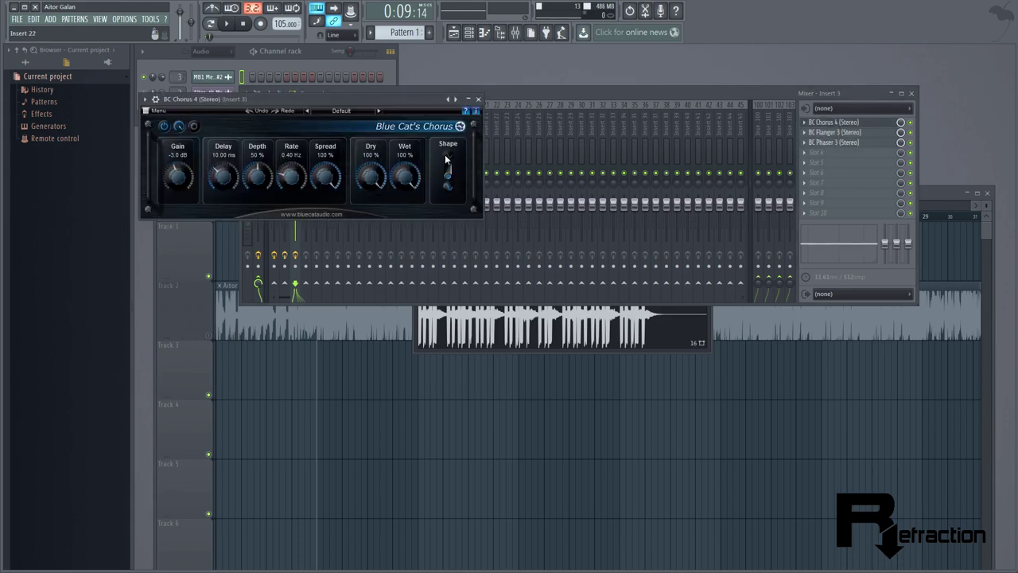
{"action": "left_click", "coordinate": [833, 133]}
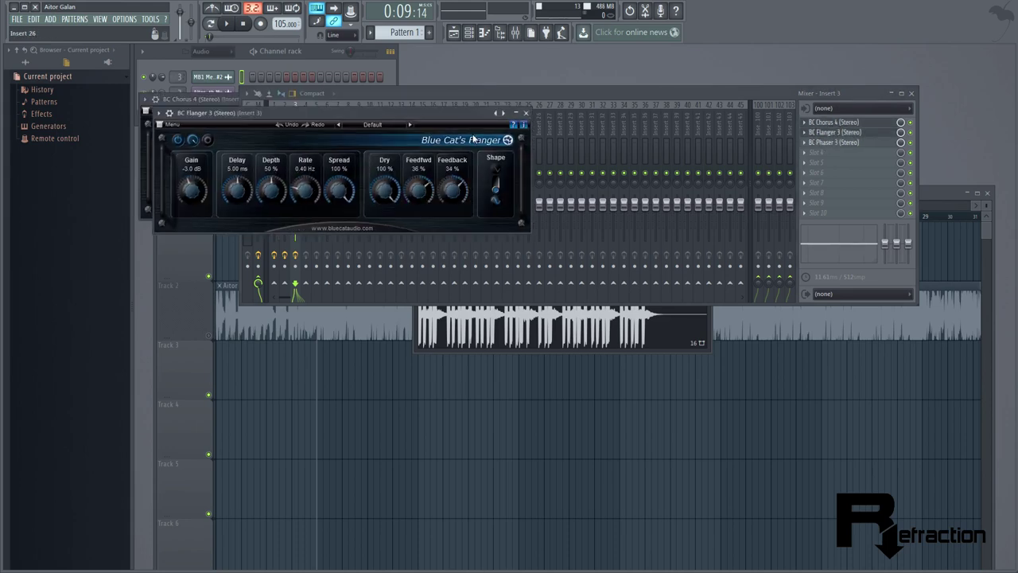
{"action": "left_click", "coordinate": [827, 143]}
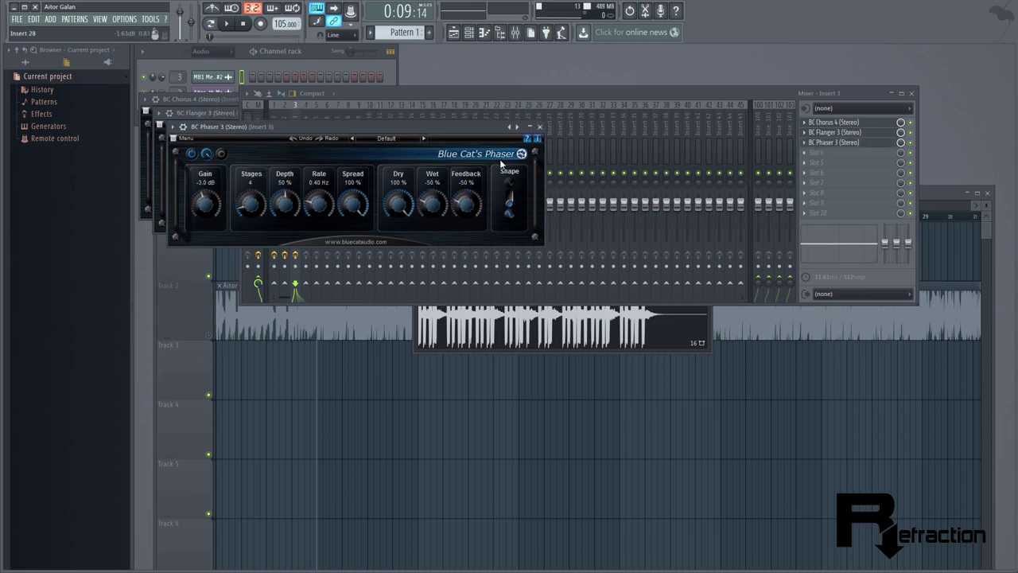
{"action": "left_click", "coordinate": [911, 93]}
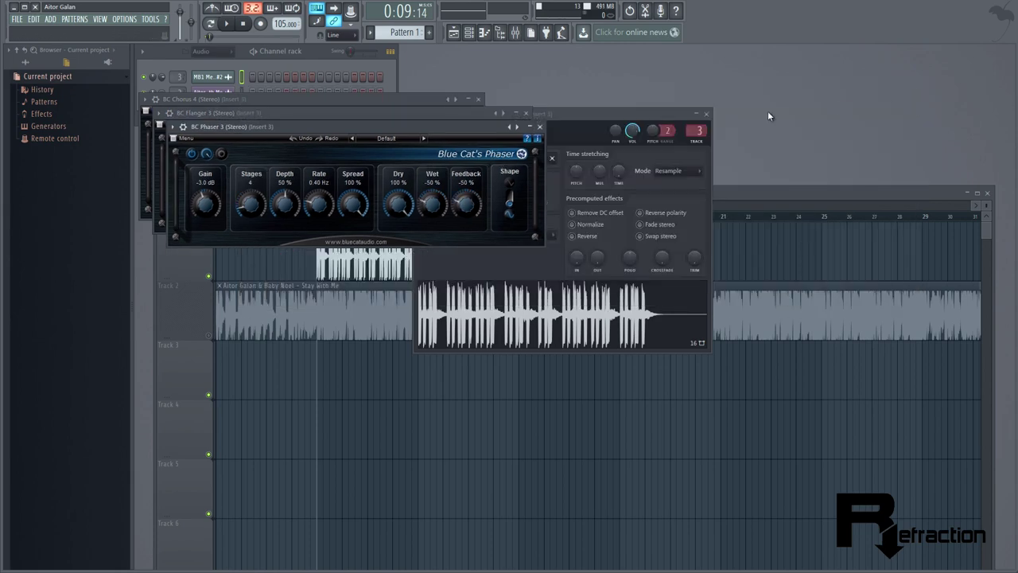
{"action": "left_click", "coordinate": [735, 191]}
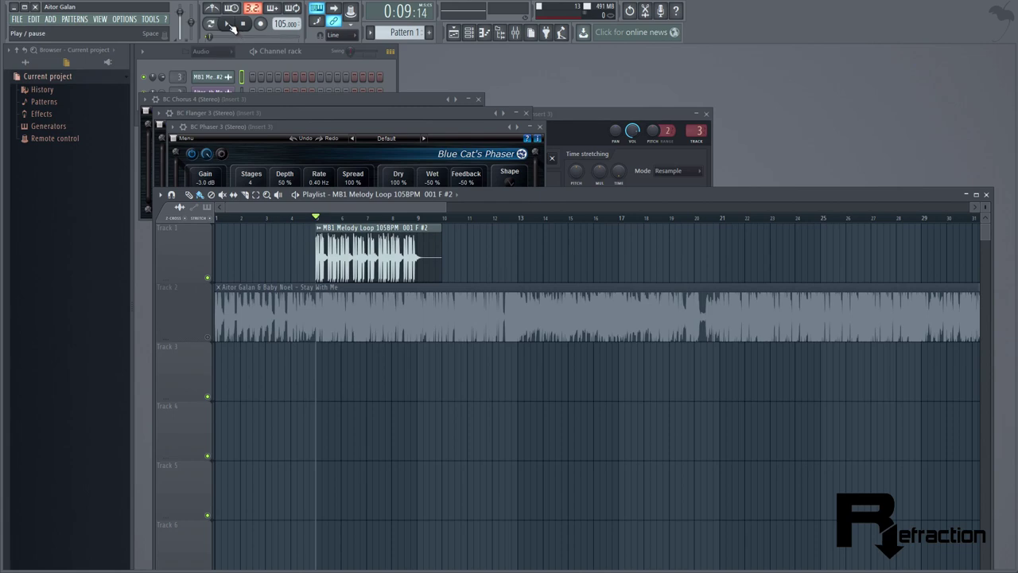
Reopen the mixer and play the melody loop with only BC Phaser 3 enabled, followed by only BC Flanger 3
{"action": "key", "text": "F9"}
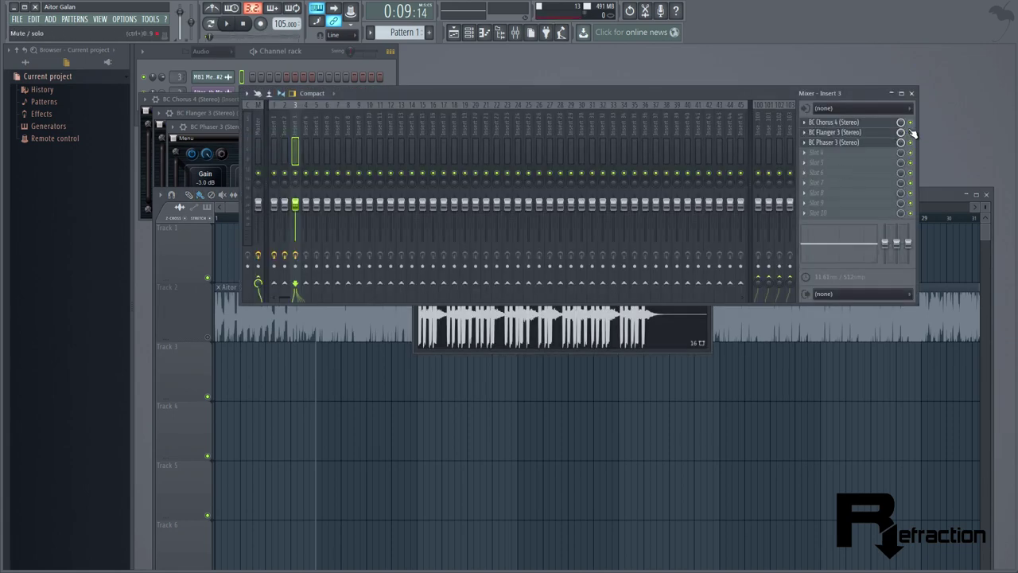
{"action": "key", "text": "space"}
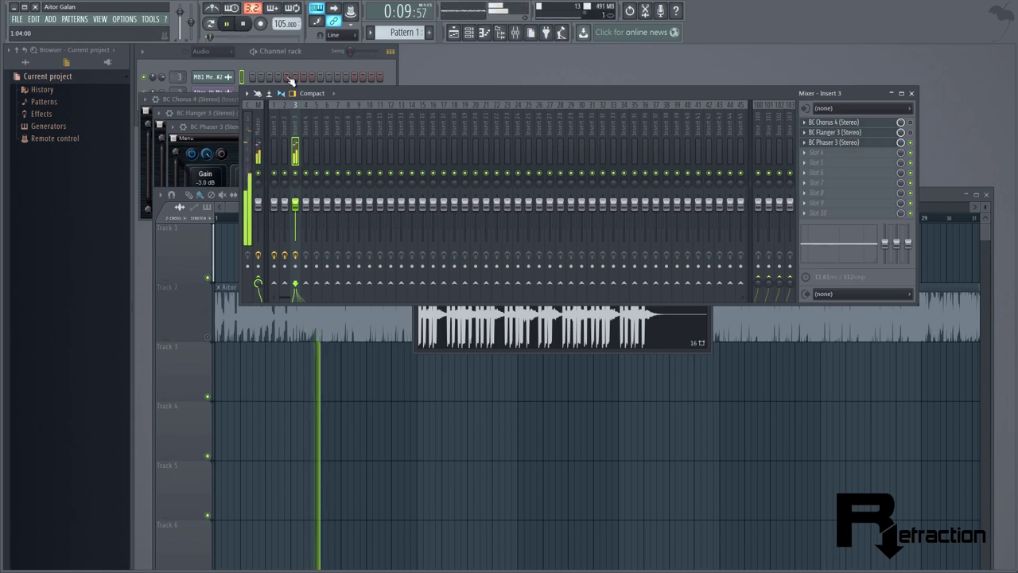
{"action": "left_click_drag", "start_coordinate": [513, 93], "coordinate": [530, 111]}
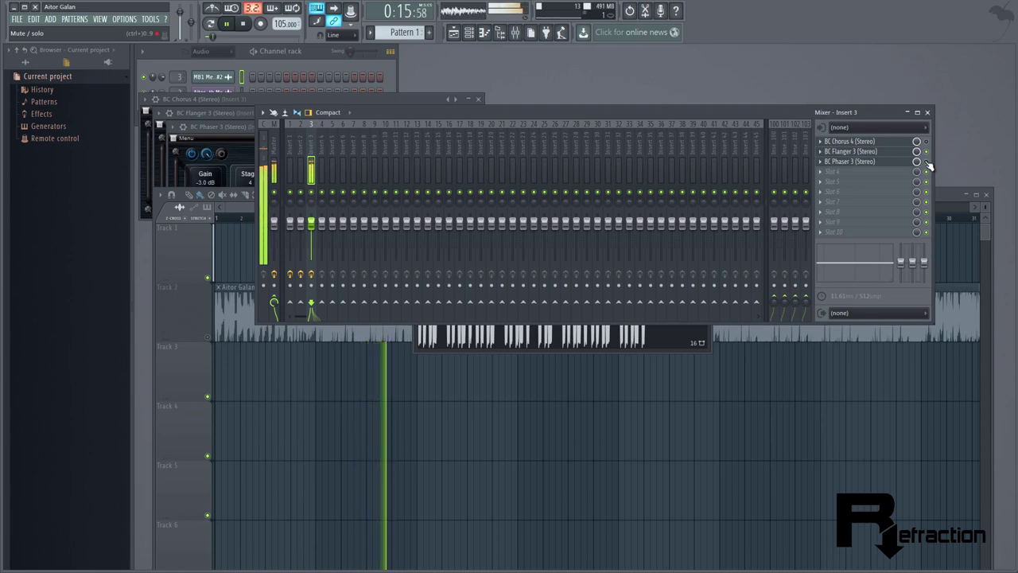
{"action": "mouse_move", "coordinate": [901, 129]}
{"action": "left_mouse_down"}
{"action": "mouse_move", "coordinate": [956, 117]}
{"action": "mouse_move", "coordinate": [968, 130]}
{"action": "mouse_move", "coordinate": [901, 121]}
{"action": "left_mouse_up"}
{"action": "left_click", "coordinate": [342, 322]}
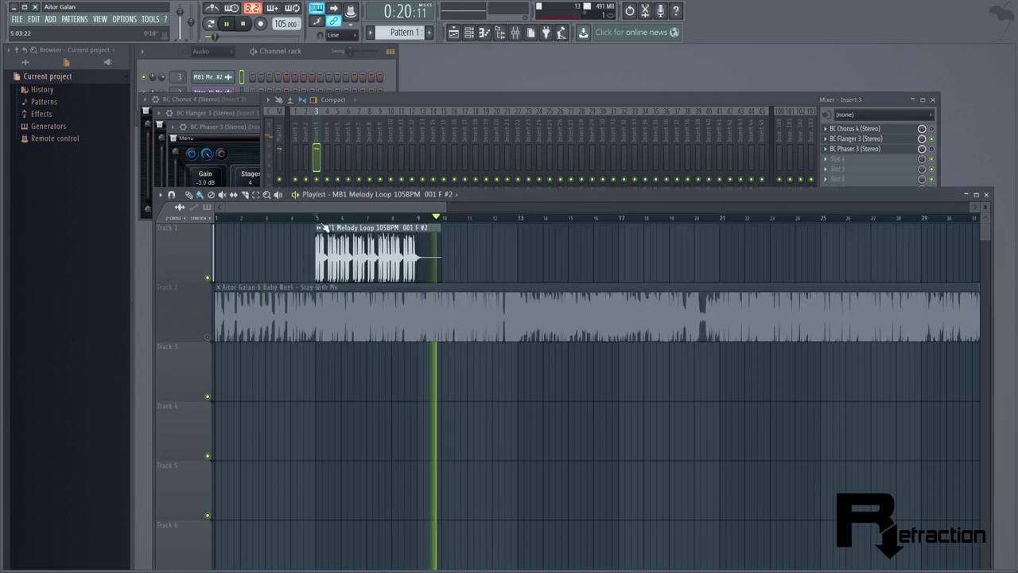
Enable only BC Chorus 4 on Insert 3, set its delay to 27.10 ms during playback, and stop the loop
{"action": "left_click", "coordinate": [933, 129]}
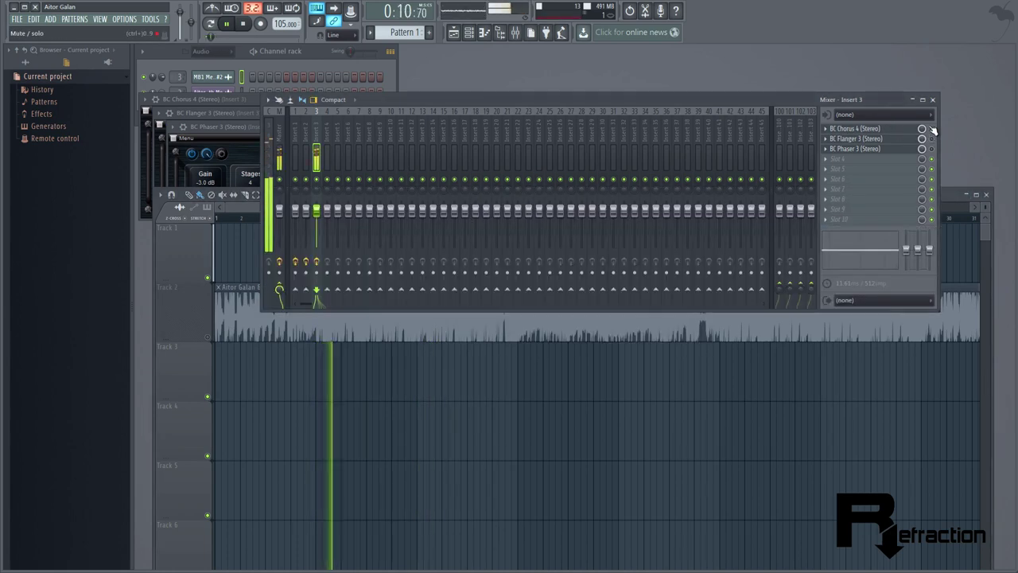
{"action": "left_click", "coordinate": [875, 128]}
{"action": "left_click_drag", "start_coordinate": [234, 193], "coordinate": [227, 143]}
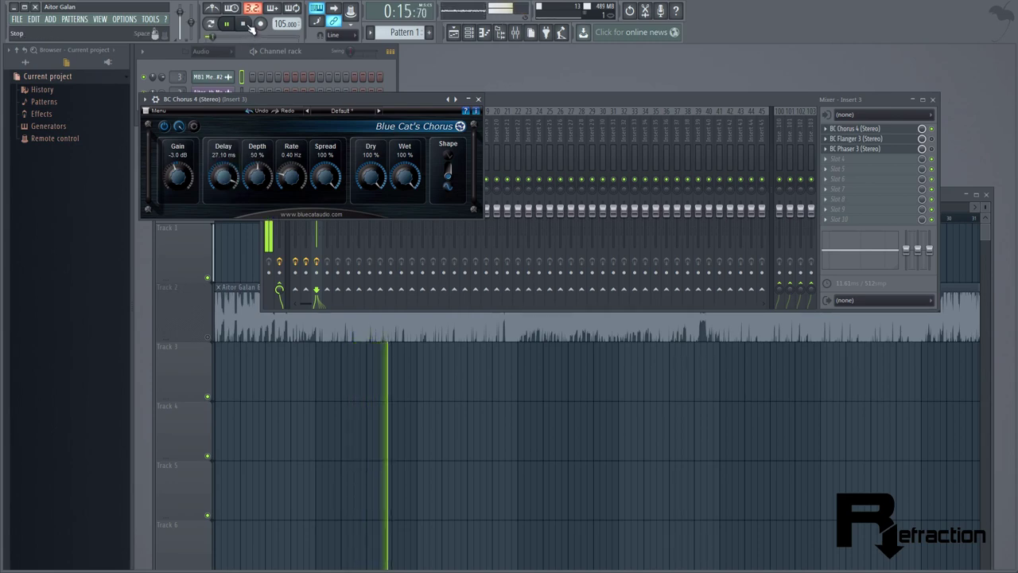
{"action": "left_click", "coordinate": [243, 24]}
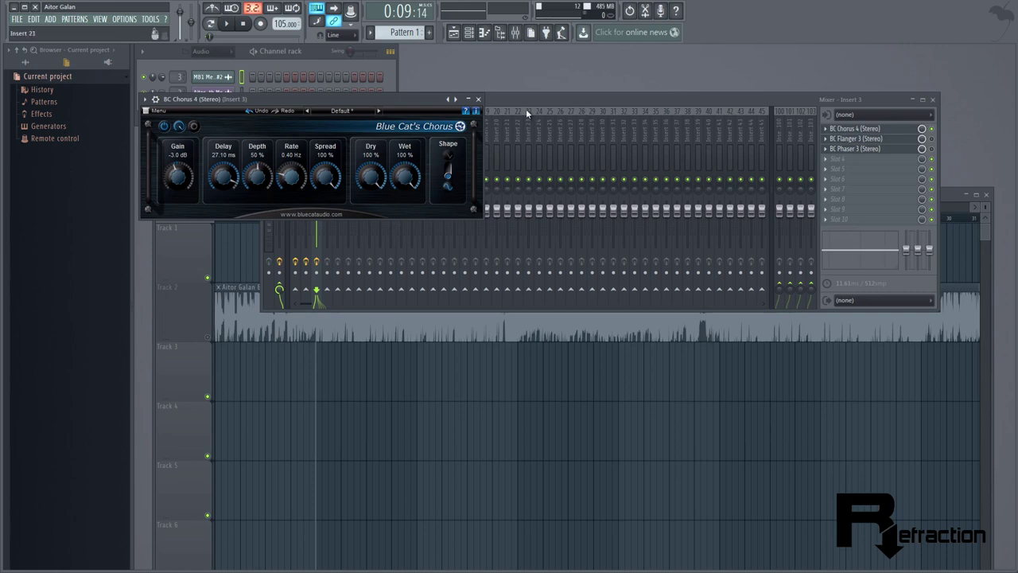
Route the MB1 Melody Loop channel to the Master track and show all channels in the channel rack
{"action": "left_click", "coordinate": [211, 77]}
{"action": "mouse_move", "coordinate": [690, 128]}
{"action": "left_mouse_down"}
{"action": "mouse_move", "coordinate": [693, 121]}
{"action": "mouse_move", "coordinate": [682, 136]}
{"action": "mouse_move", "coordinate": [690, 128]}
{"action": "left_mouse_up"}
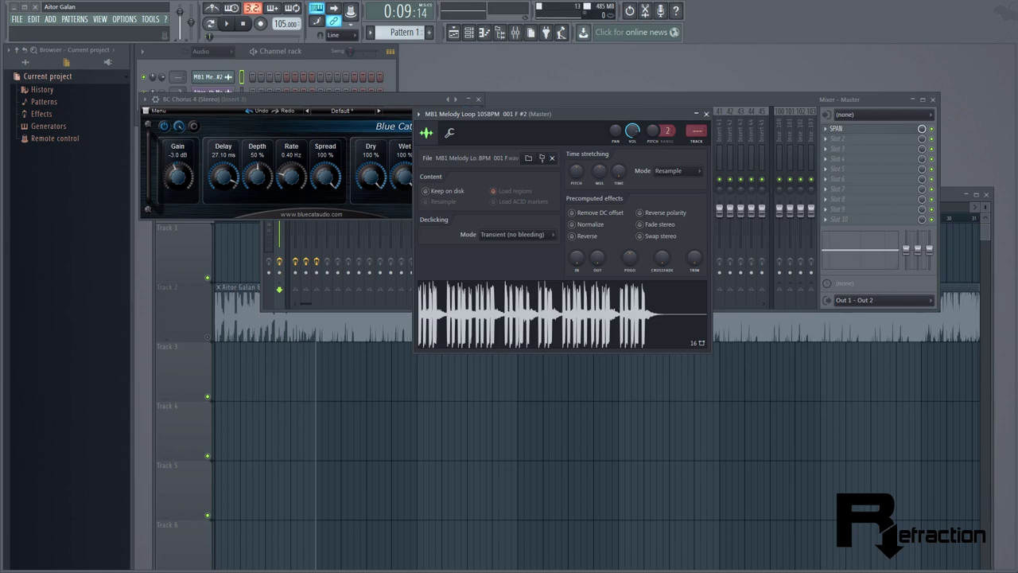
{"action": "left_click", "coordinate": [324, 64]}
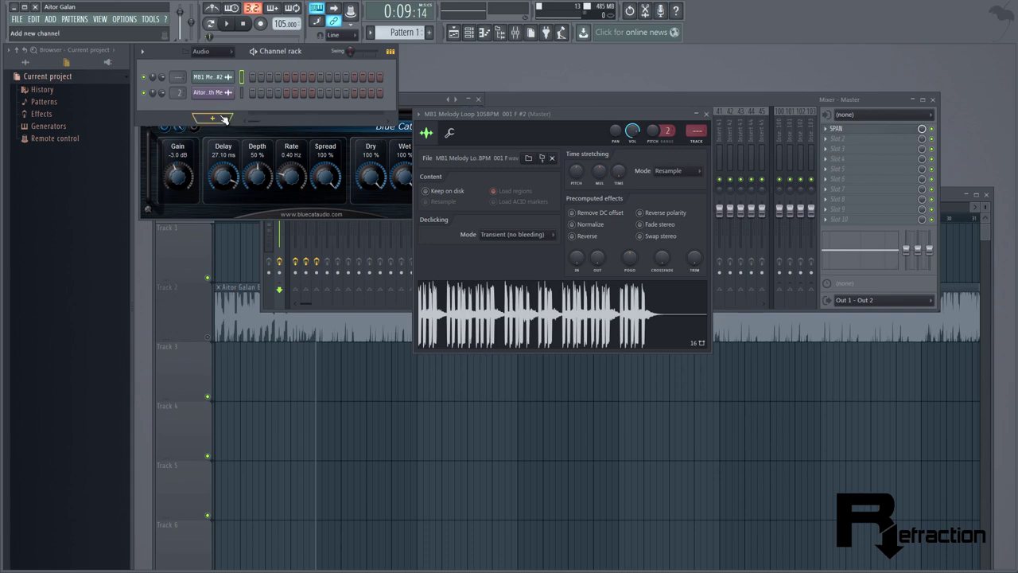
{"action": "left_click", "coordinate": [232, 58]}
{"action": "left_click", "coordinate": [223, 62]}
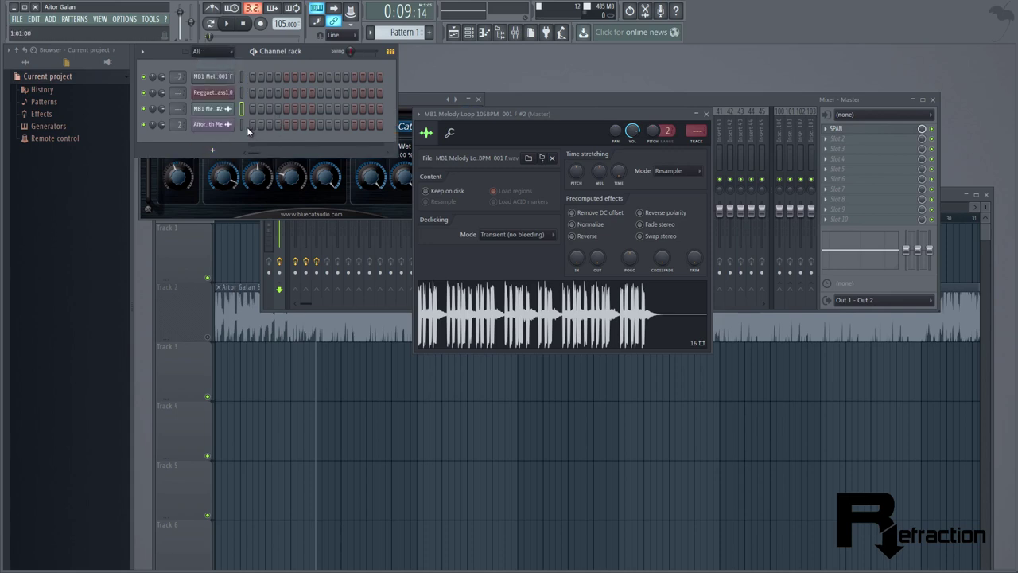
Open the ReggaetonBass1.0 instrument, move its window clear of the channel rack, and open the channel's piano roll
{"action": "left_click", "coordinate": [225, 93]}
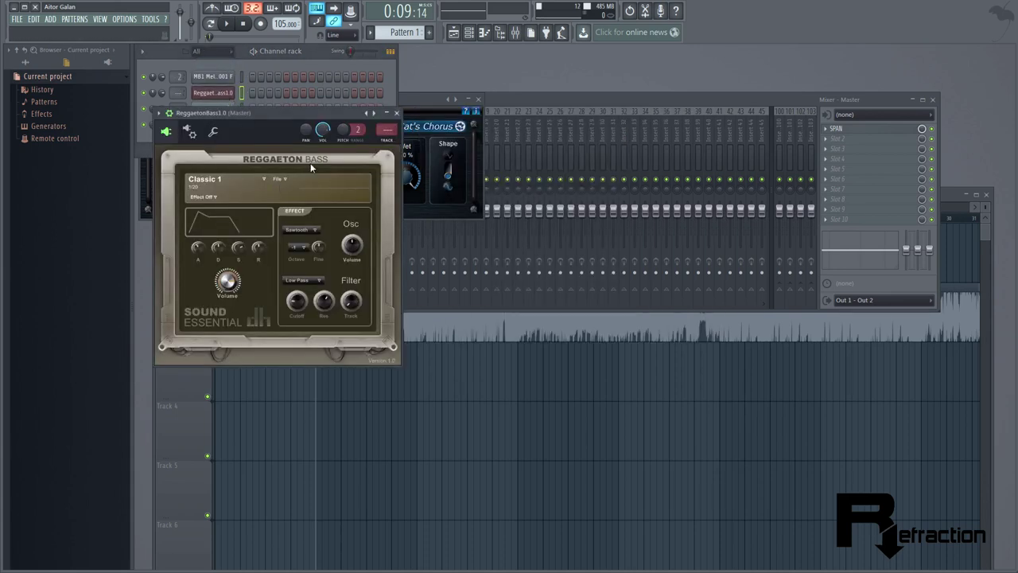
{"action": "left_click_drag", "start_coordinate": [337, 113], "coordinate": [750, 60]}
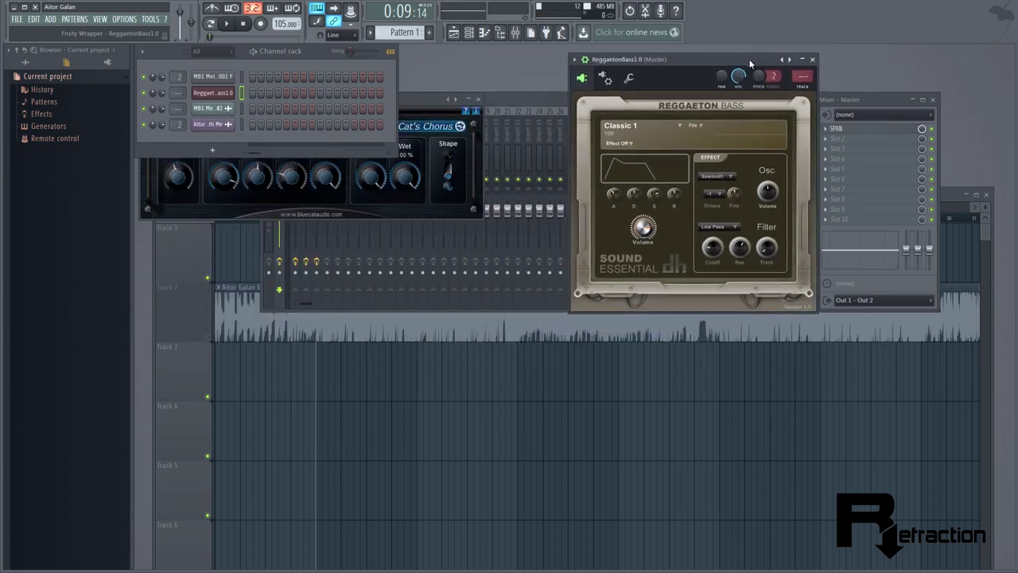
{"action": "right_click", "coordinate": [218, 94]}
{"action": "left_click", "coordinate": [270, 94]}
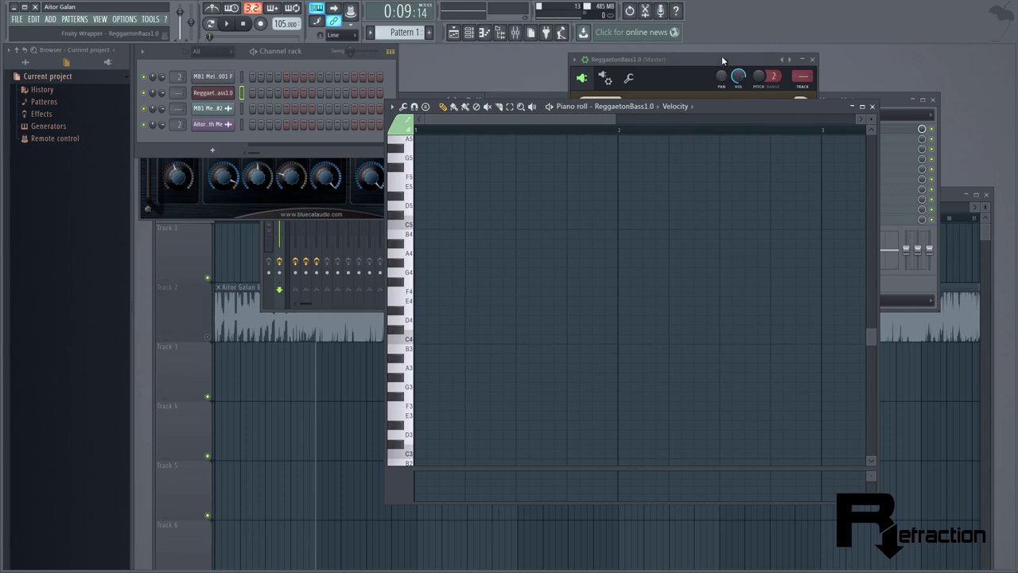
Arrange the ReggaetonBass1.0 piano roll and instrument window side by side so neither covers the other
{"action": "left_click_drag", "start_coordinate": [721, 56], "coordinate": [776, 78]}
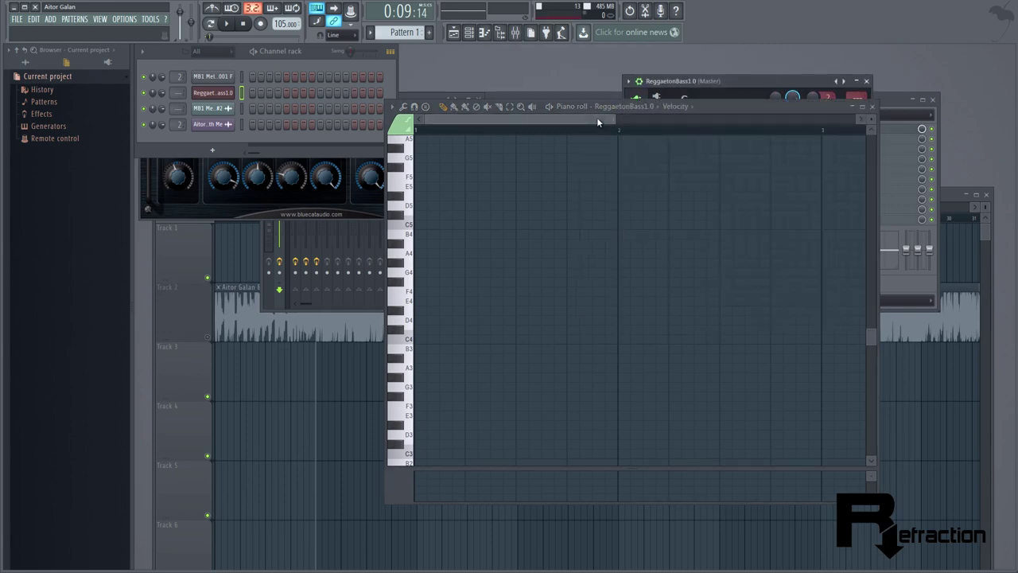
{"action": "left_click", "coordinate": [596, 117]}
{"action": "left_click_drag", "start_coordinate": [711, 105], "coordinate": [502, 86]}
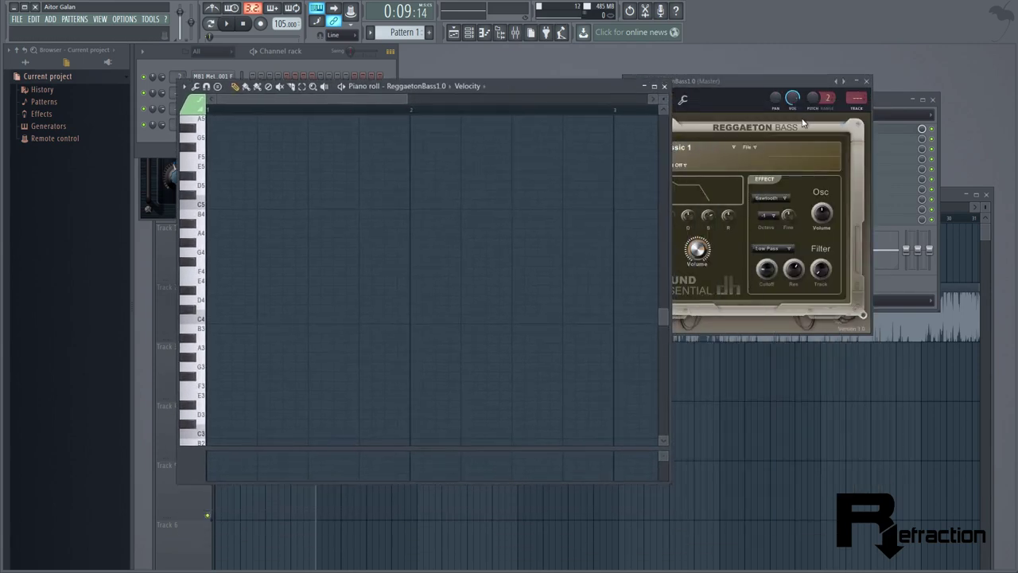
{"action": "left_click", "coordinate": [798, 86]}
{"action": "left_click_drag", "start_coordinate": [798, 86], "coordinate": [833, 91]}
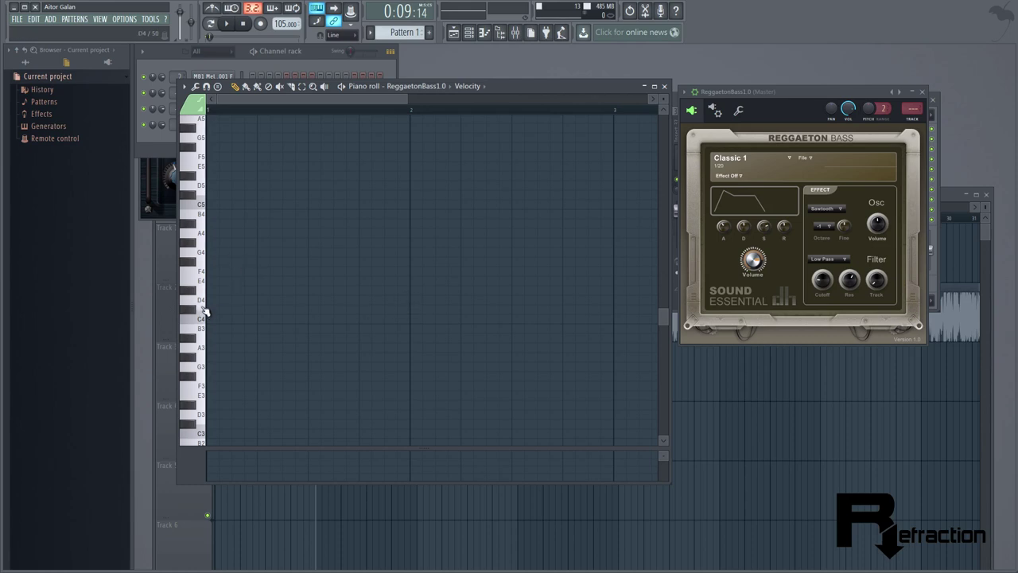
Preview the C5 key and enter four half-beat C5 notes, one on each beat of the first bar
{"action": "left_click", "coordinate": [194, 204]}
{"action": "left_click", "coordinate": [216, 205]}
{"action": "left_click", "coordinate": [264, 205]}
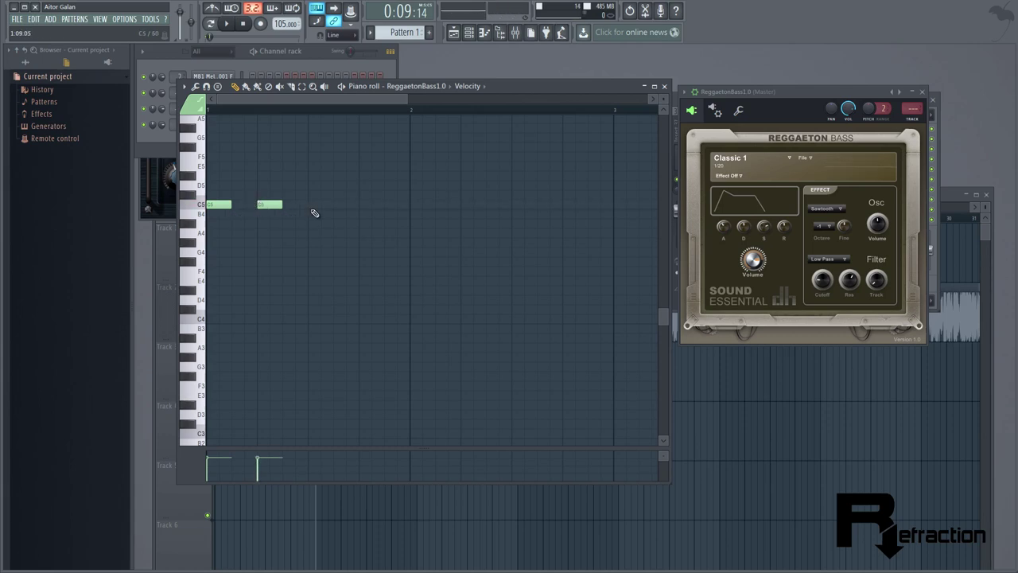
{"action": "left_click", "coordinate": [314, 206]}
{"action": "left_click", "coordinate": [360, 205]}
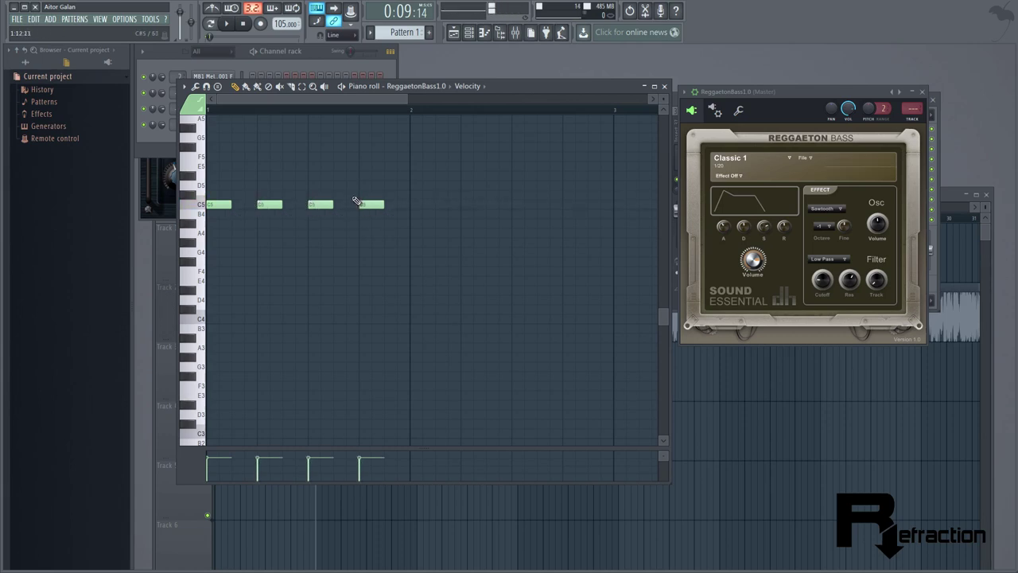
Start pattern playback and audition the Classic 2, Classic 3 and Classic 4 presets in Reggaeton Bass
{"action": "left_click", "coordinate": [226, 24]}
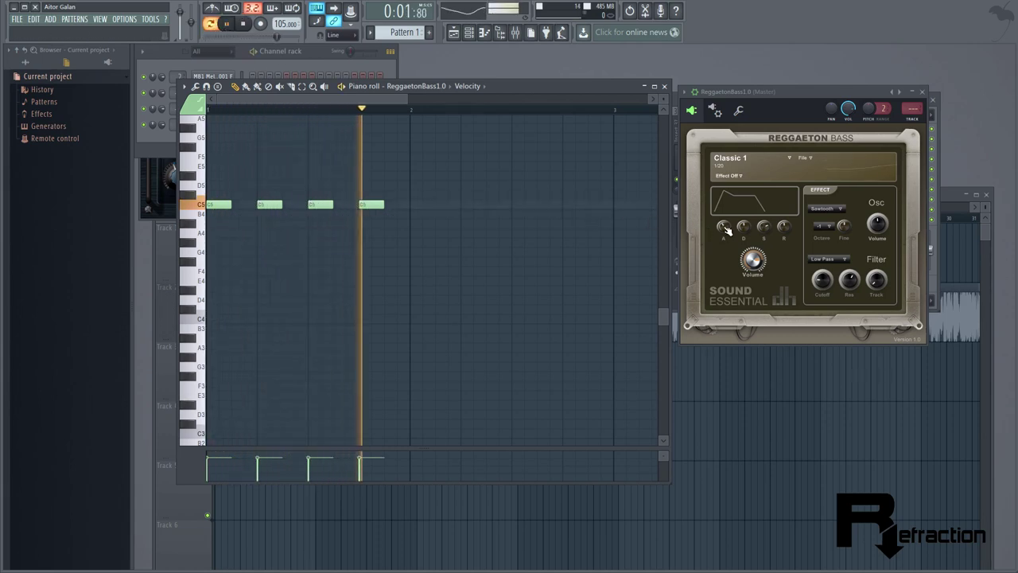
{"action": "left_click_drag", "start_coordinate": [714, 286], "coordinate": [707, 213]}
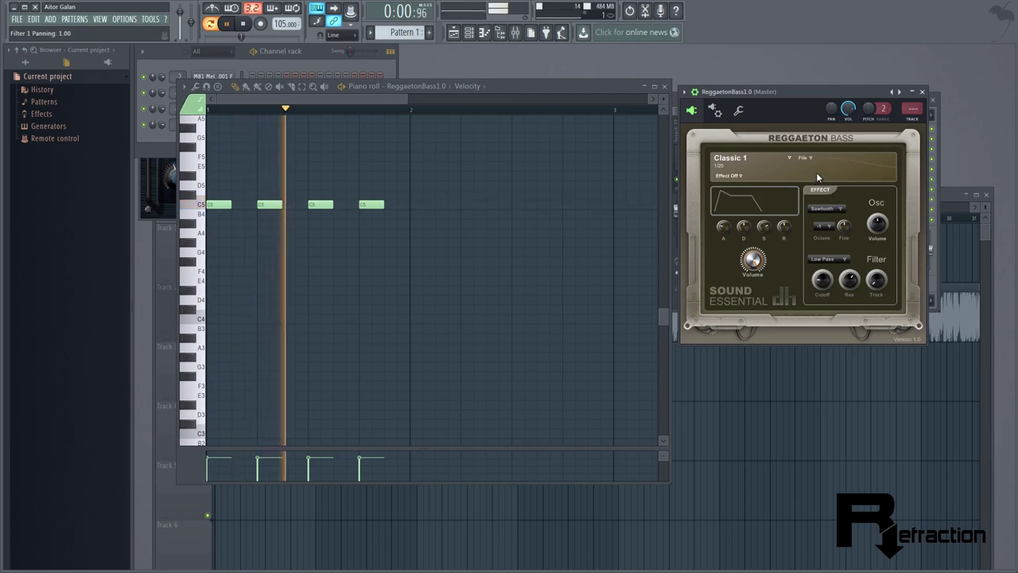
{"action": "left_click", "coordinate": [792, 158]}
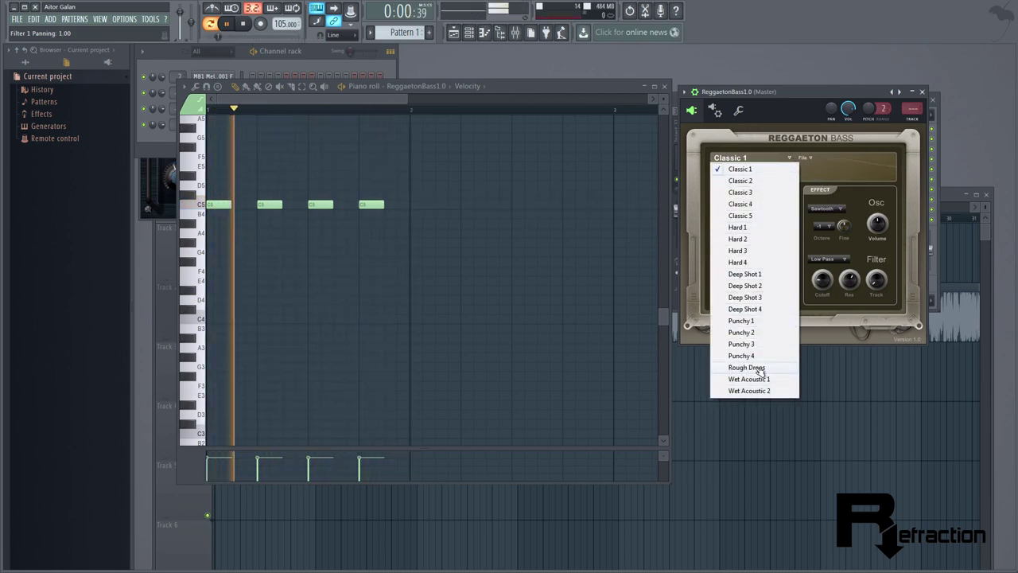
{"action": "left_click", "coordinate": [740, 181]}
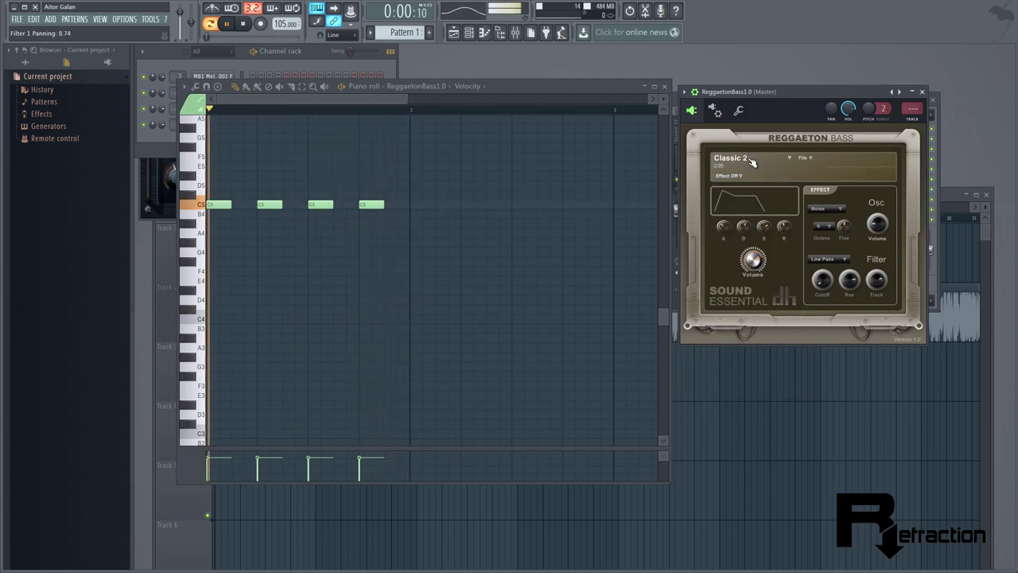
{"action": "left_click", "coordinate": [750, 158]}
{"action": "left_click", "coordinate": [747, 192]}
{"action": "left_click", "coordinate": [750, 158]}
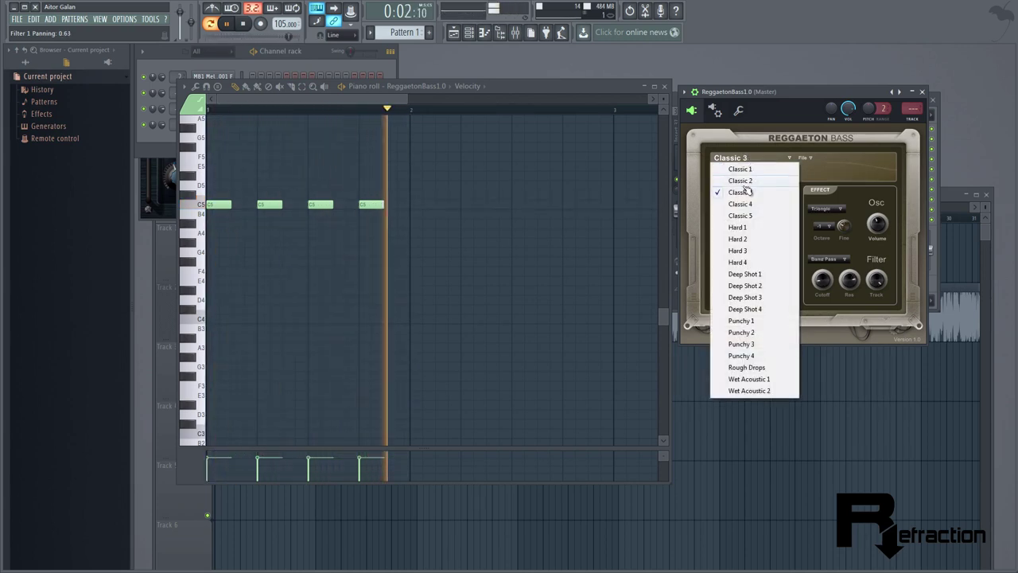
{"action": "left_click", "coordinate": [739, 203]}
Audition the Hard 1, Hard 2 and Hard 3 bass presets while the pattern keeps looping
{"action": "left_click", "coordinate": [750, 159]}
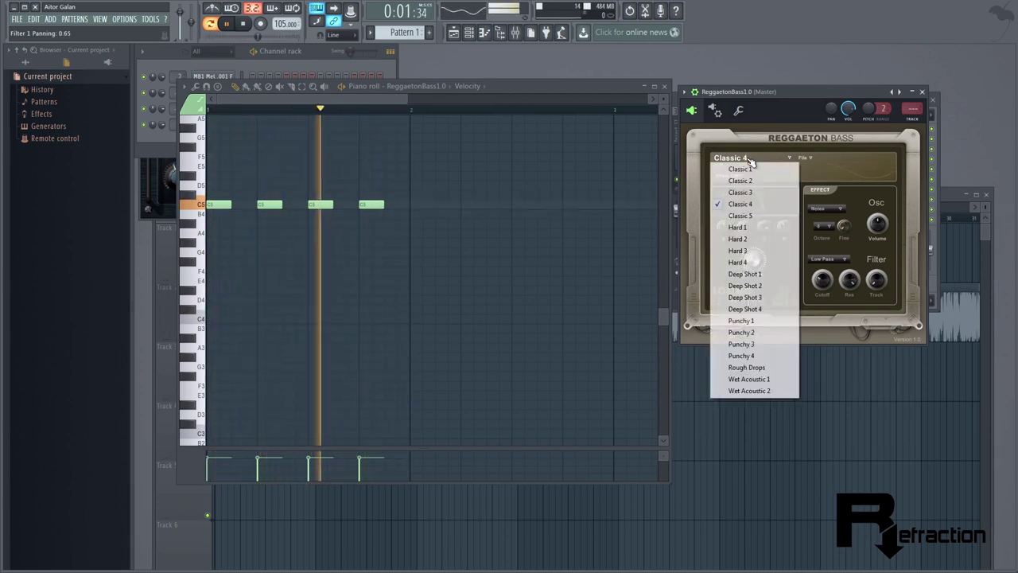
{"action": "left_click", "coordinate": [738, 227]}
{"action": "left_click", "coordinate": [750, 158]}
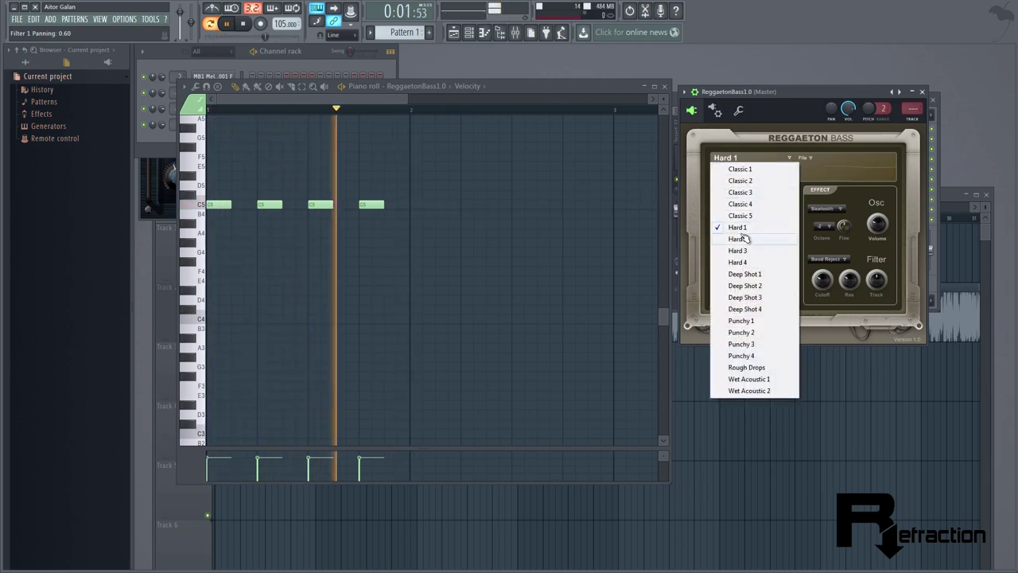
{"action": "left_click", "coordinate": [739, 237]}
{"action": "left_click", "coordinate": [752, 161]}
{"action": "left_click", "coordinate": [740, 249]}
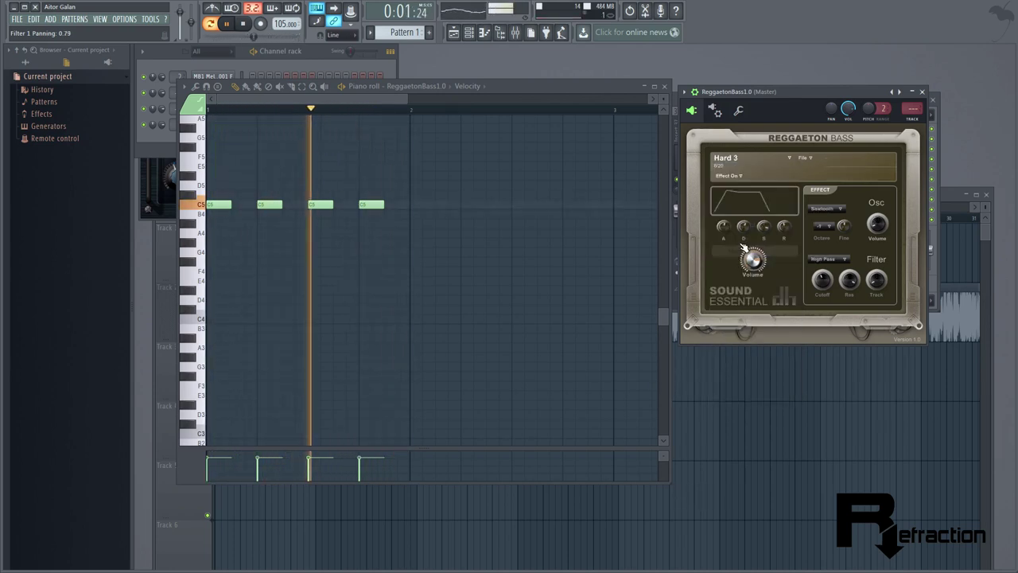
Audition the Deep Shot 3 preset, load Punchy 2, and stop the pattern playback
{"action": "left_click", "coordinate": [740, 162]}
{"action": "left_click", "coordinate": [745, 296]}
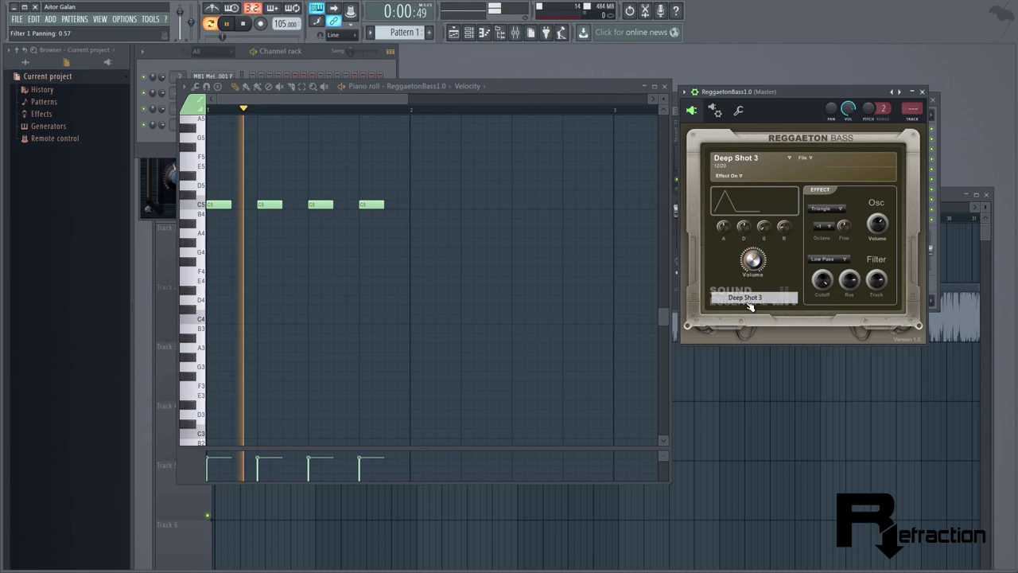
{"action": "left_click", "coordinate": [750, 159]}
{"action": "left_click", "coordinate": [744, 332]}
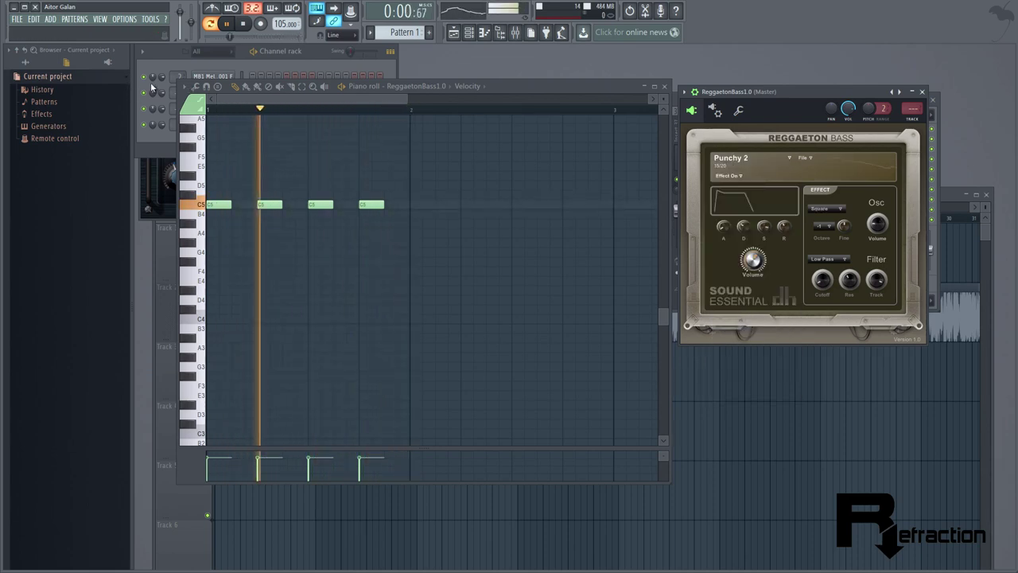
{"action": "key", "text": "space"}
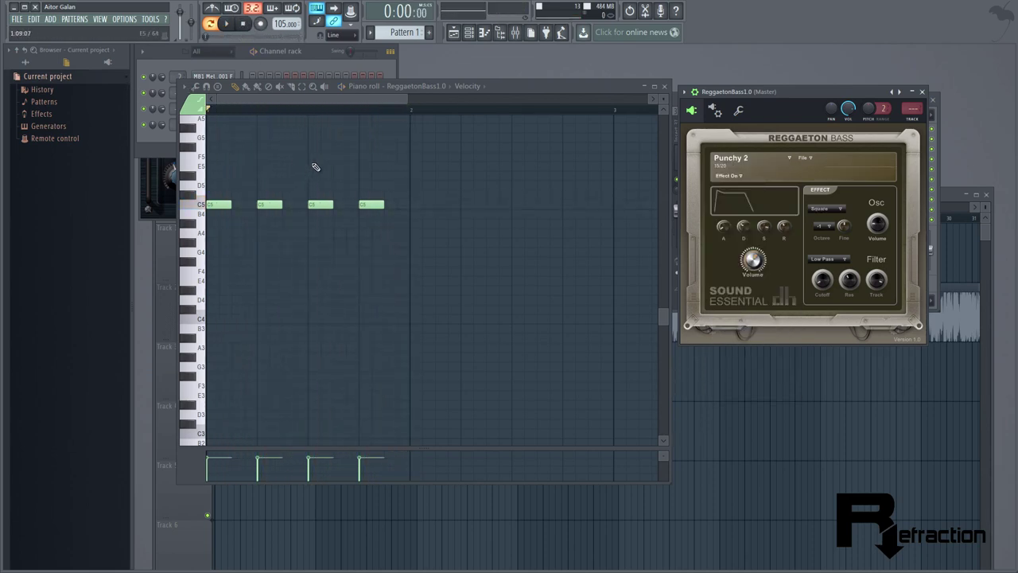